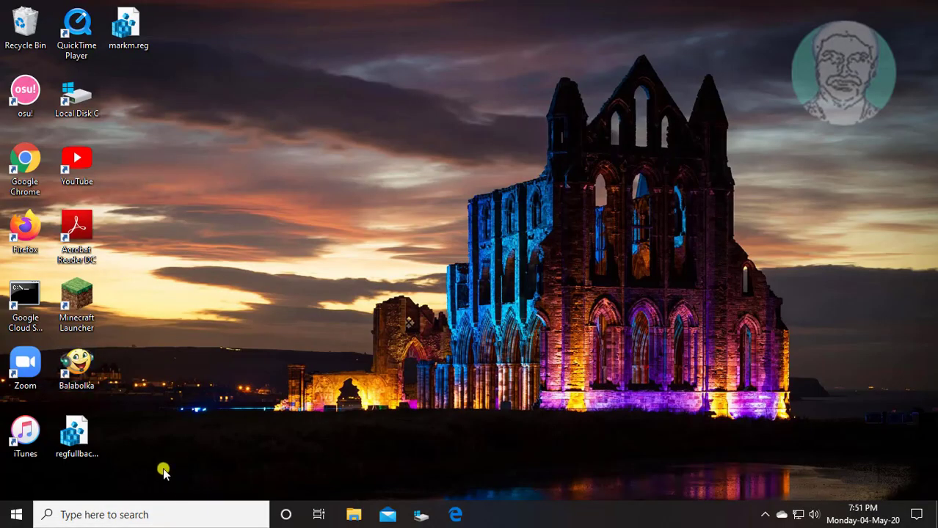
# Step: Check the installed system voices on the Speech settings page, leaving David selected
pyautogui.click(14, 515)
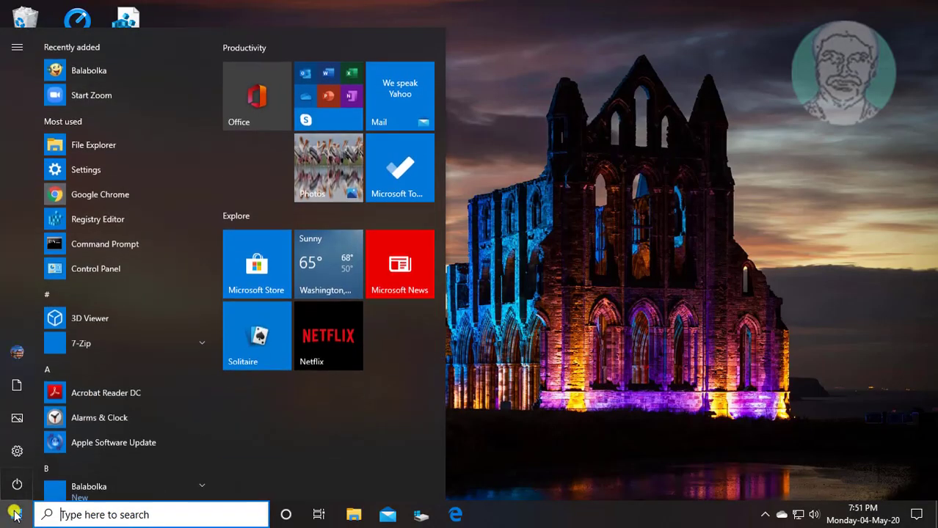
pyautogui.click(13, 455)
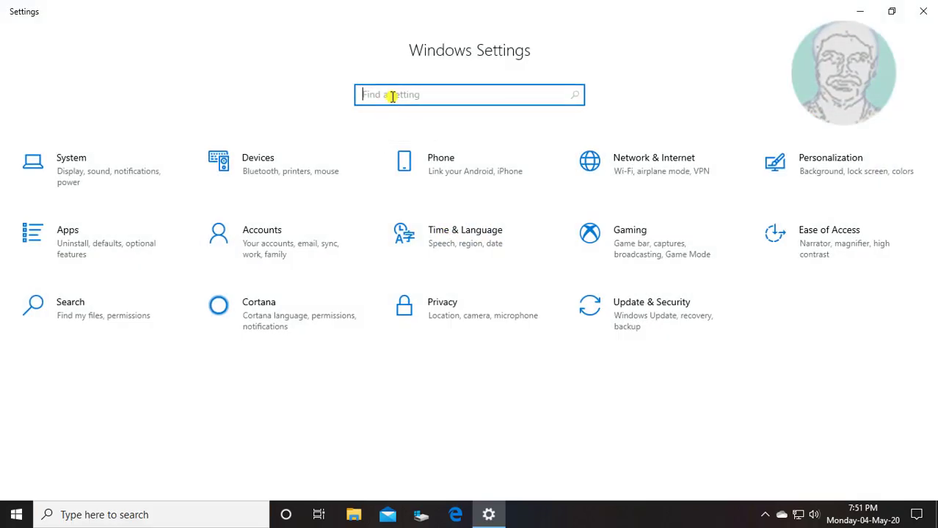
pyautogui.write('voice')
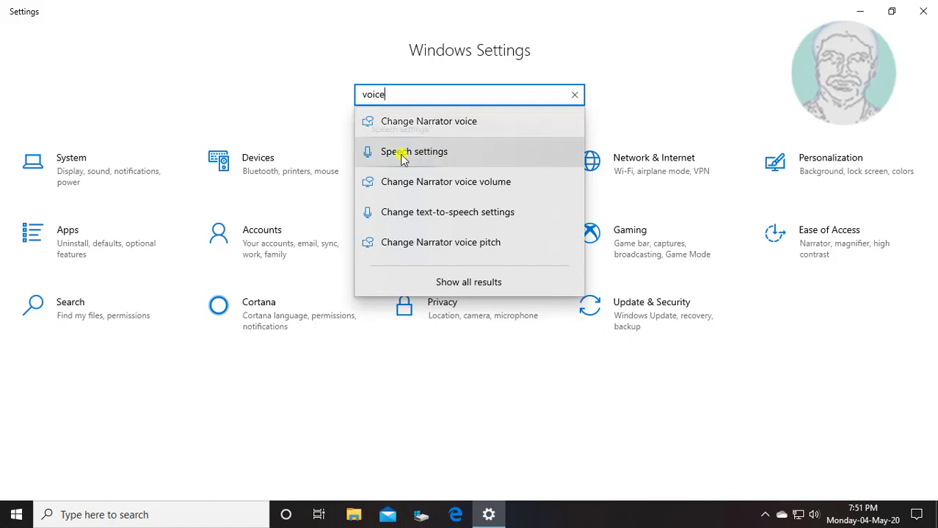
pyautogui.click(424, 152)
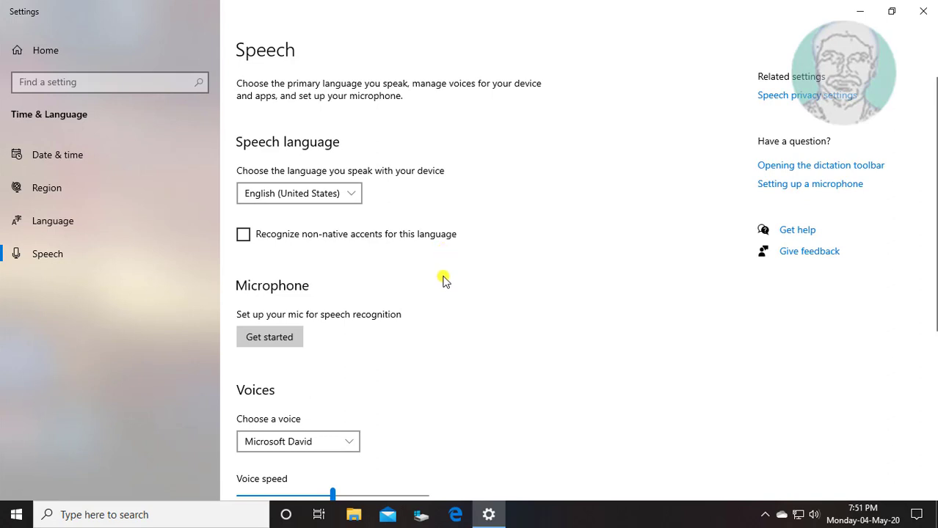
pyautogui.scroll(-2, 442, 279)
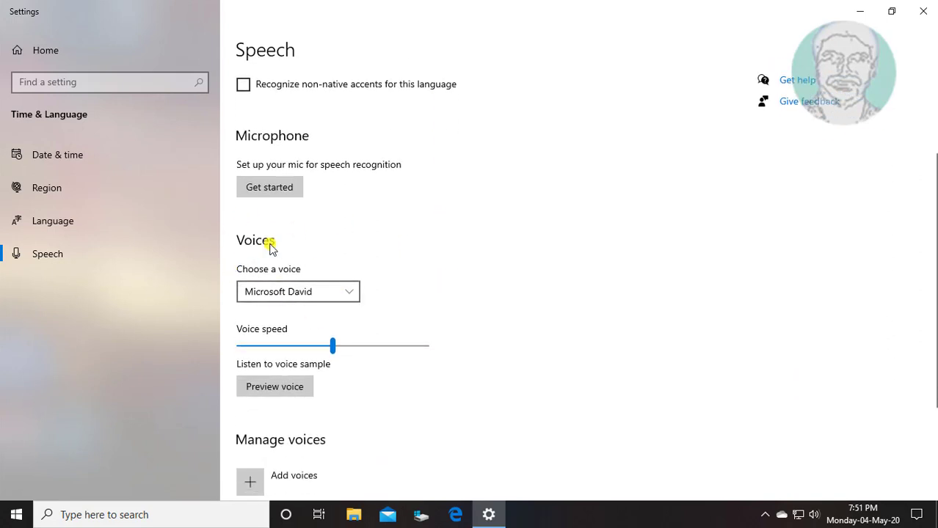
pyautogui.click(350, 291)
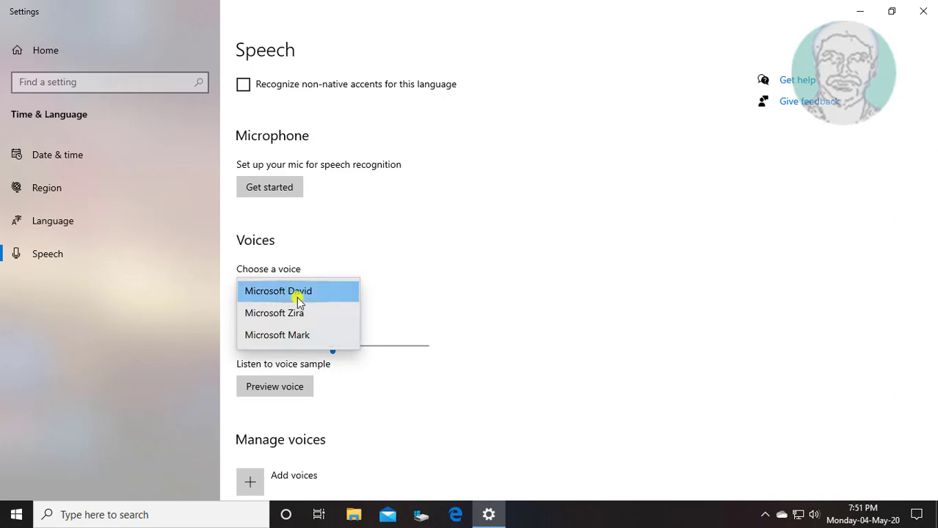
pyautogui.click(450, 290)
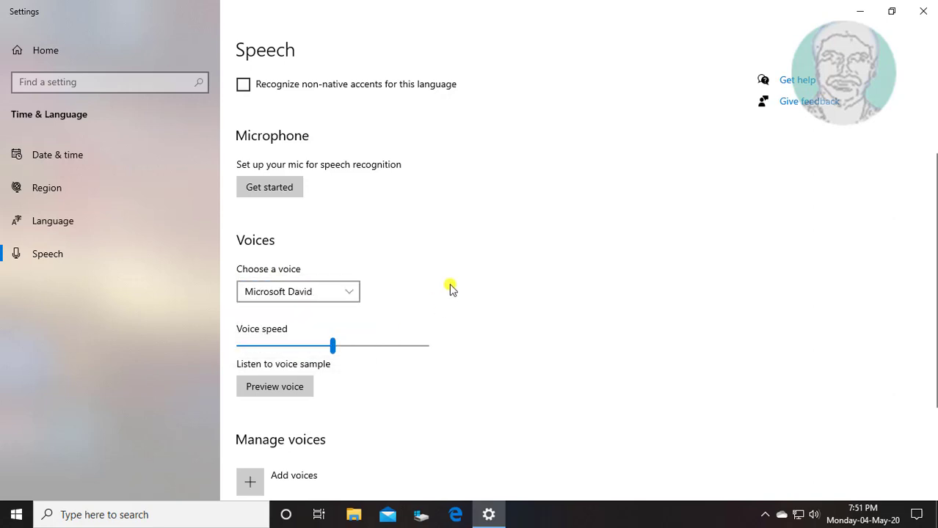
pyautogui.click(922, 10)
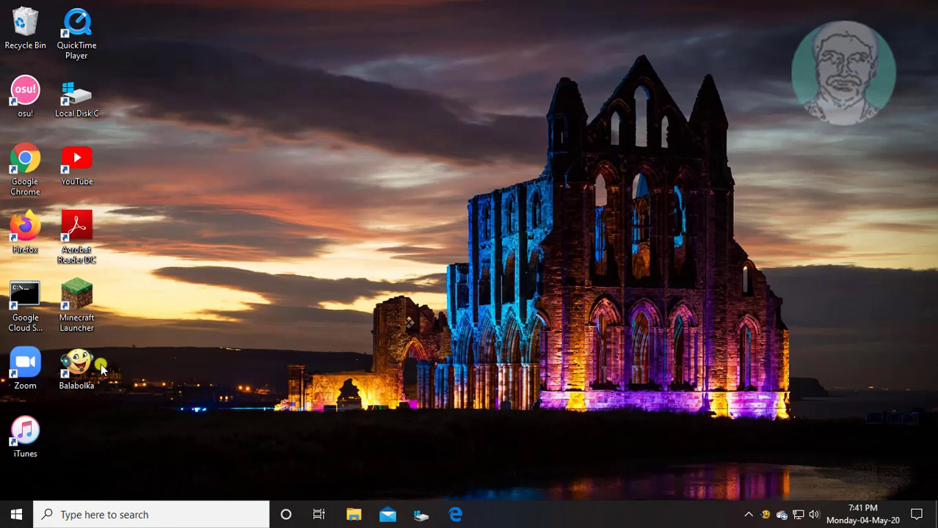
# Step: Check Balabolka's available voices, keeping David, then close Balabolka
pyautogui.doubleClick(76, 365)
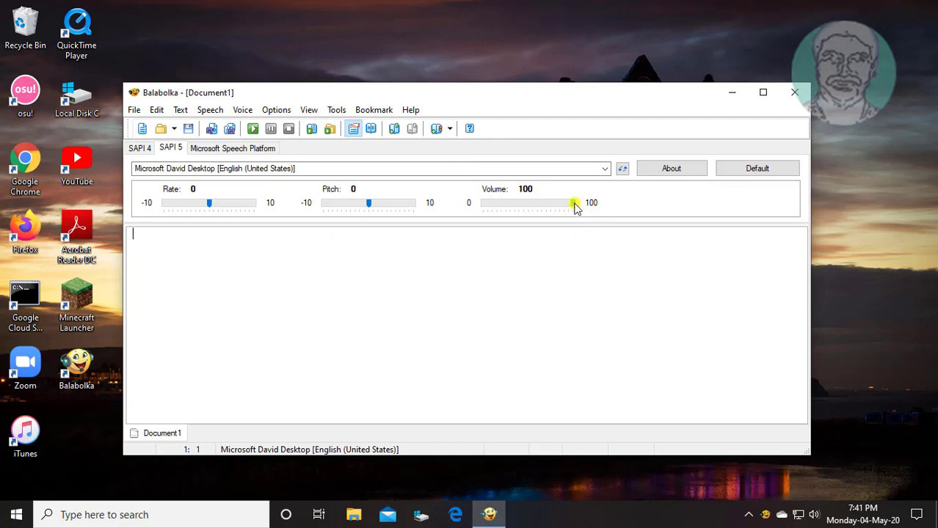
pyautogui.click(605, 168)
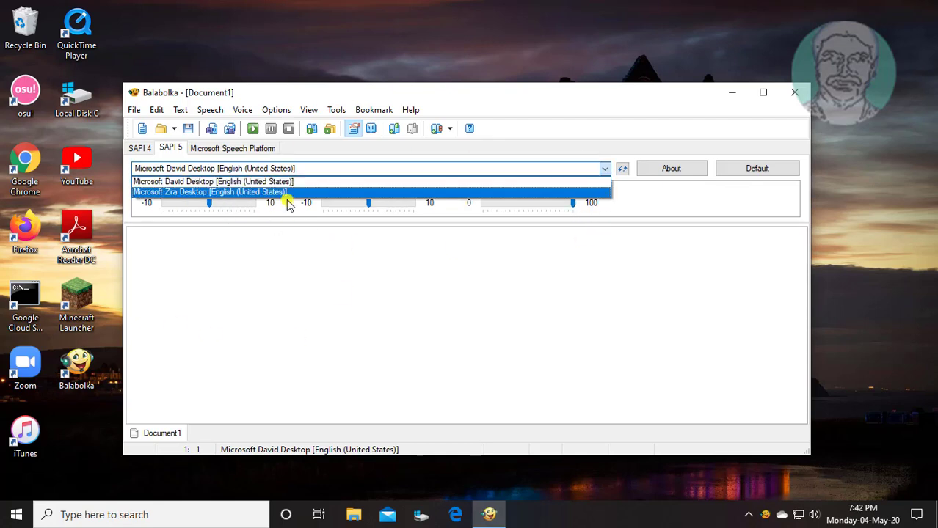
pyautogui.click(251, 237)
pyautogui.click(794, 93)
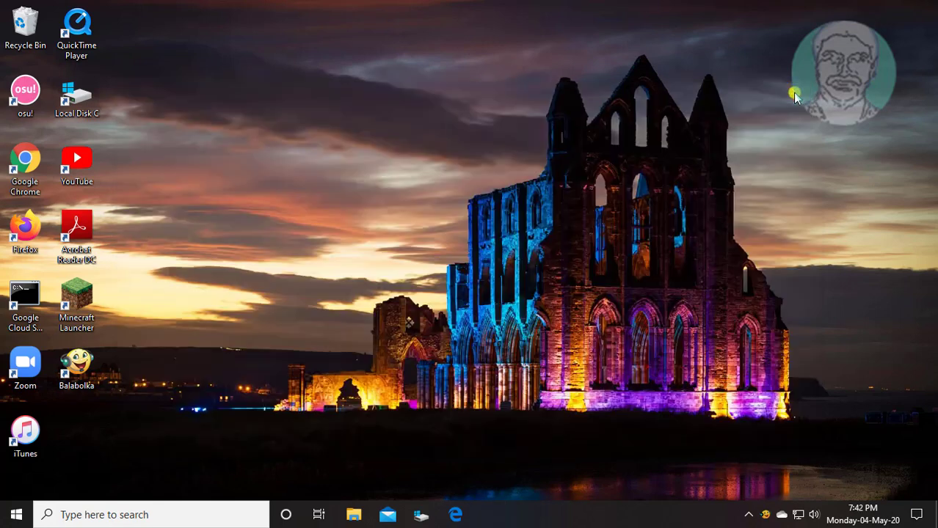
# Step: Launch regedit and export the entire registry to the Desktop as regfullbackup.reg
pyautogui.click(127, 518)
pyautogui.write('regedit')
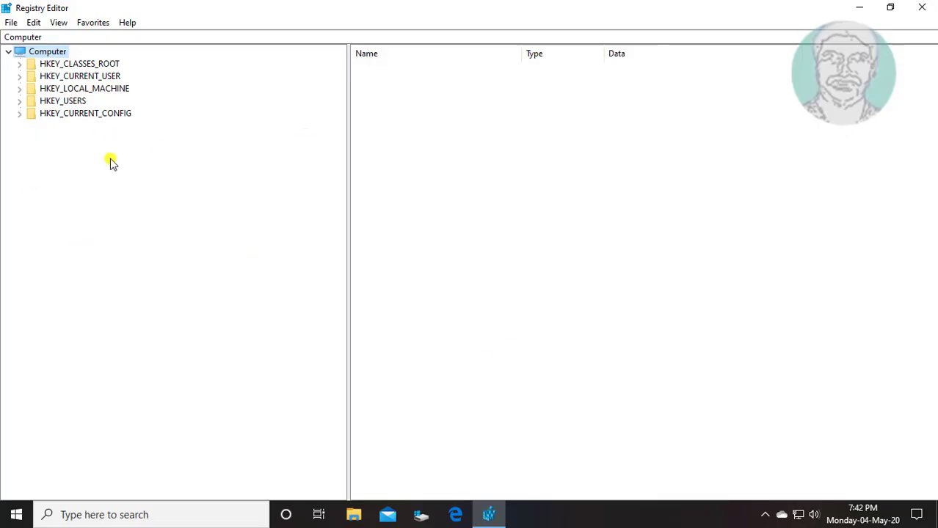
pyautogui.click(10, 22)
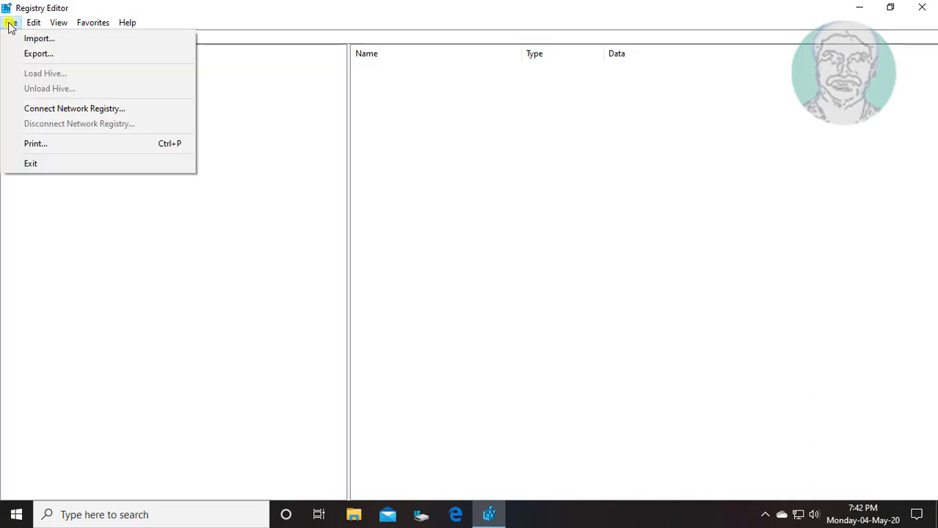
pyautogui.click(41, 56)
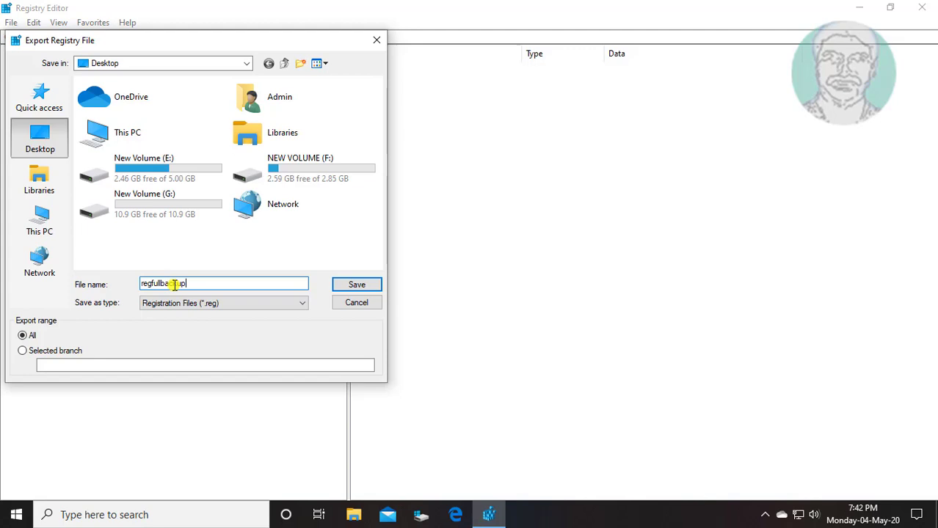
pyautogui.click(359, 283)
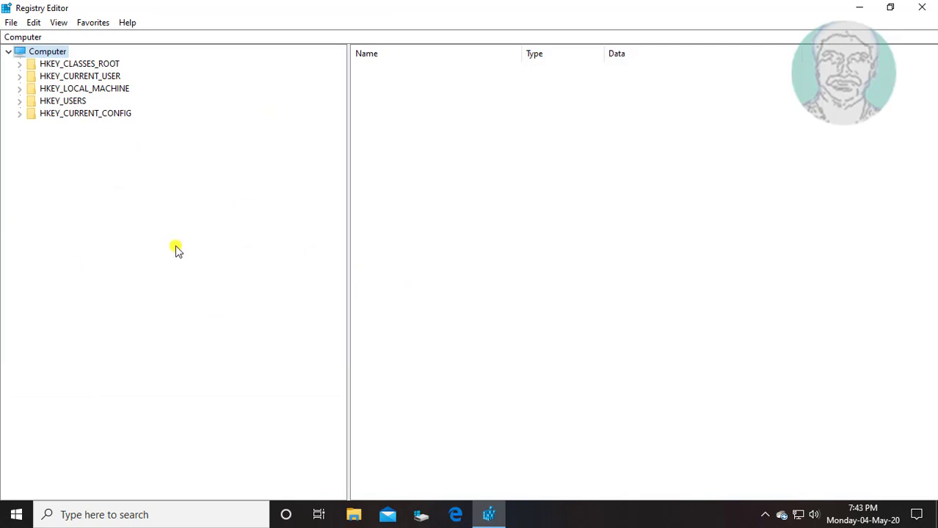
# Step: Expand HKEY_LOCAL_MACHINE\SOFTWARE\Microsoft and scroll down its subkeys
pyautogui.click(19, 88)
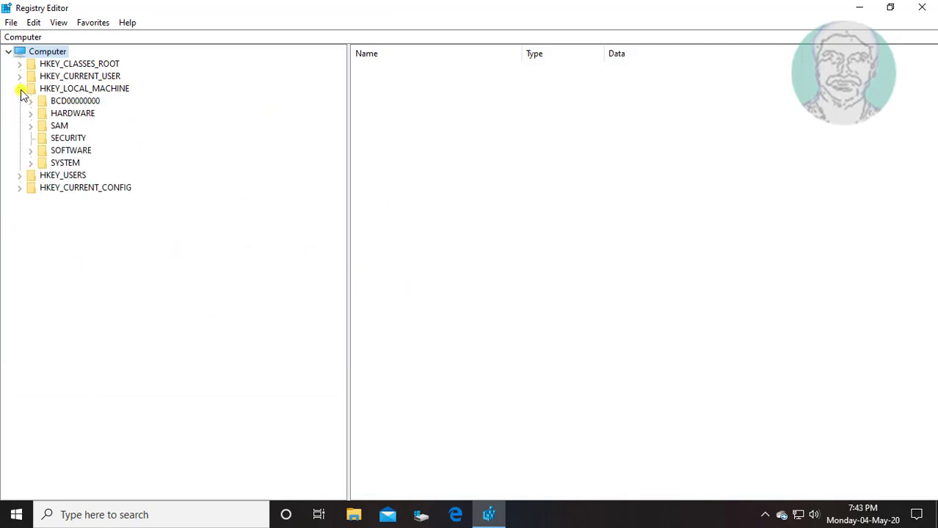
pyautogui.click(72, 89)
pyautogui.click(78, 152)
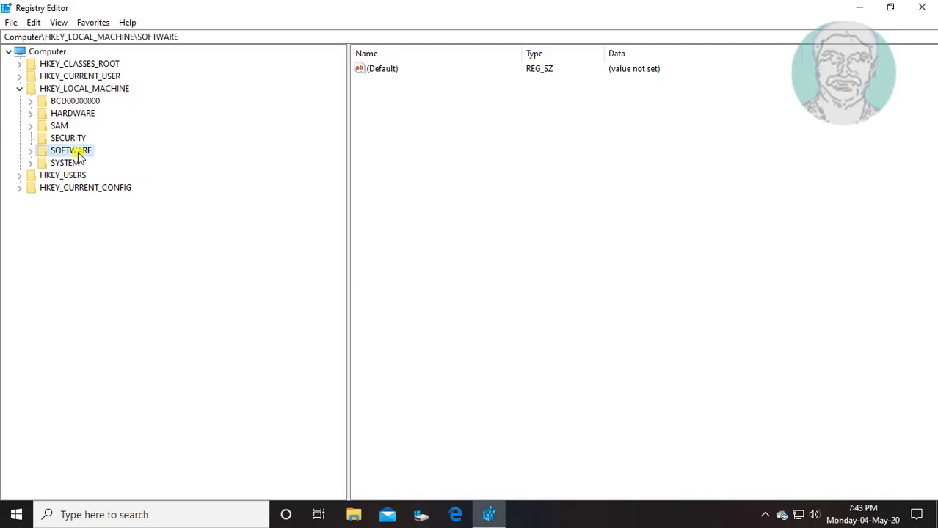
pyautogui.click(32, 151)
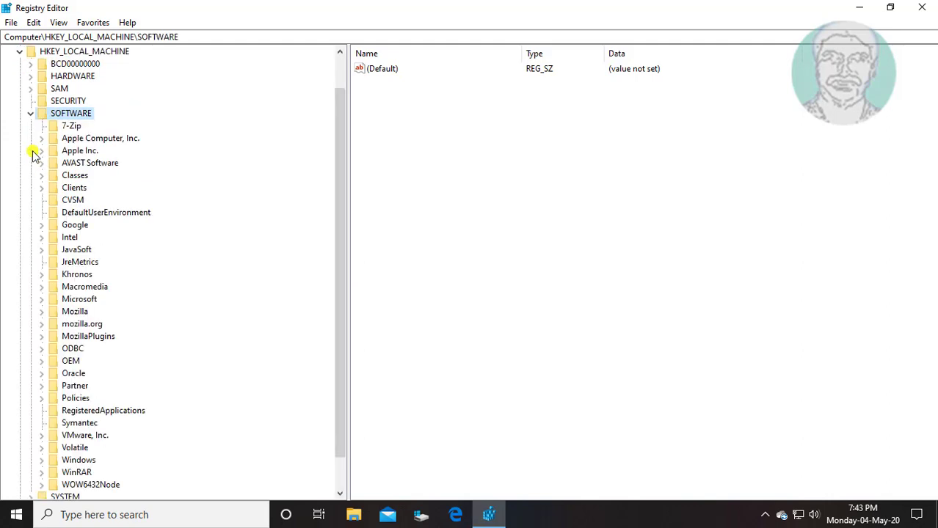
pyautogui.click(81, 301)
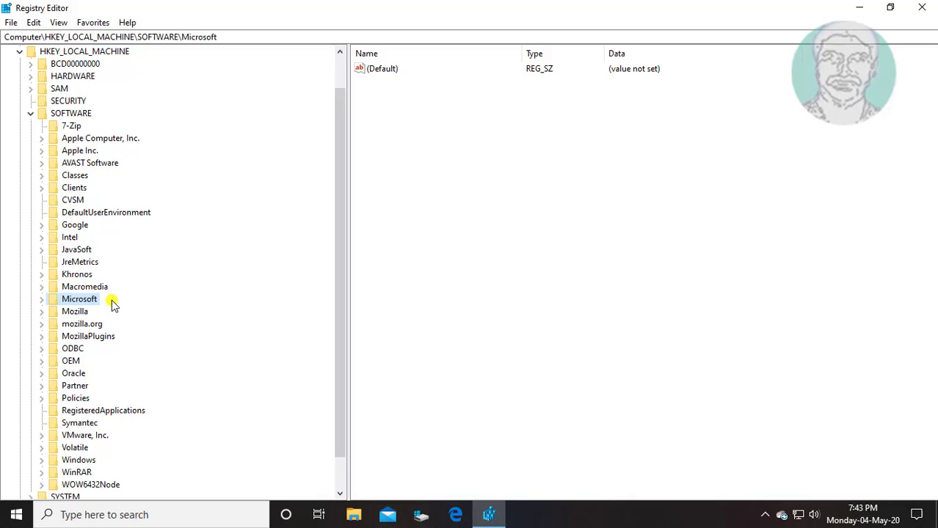
pyautogui.click(41, 299)
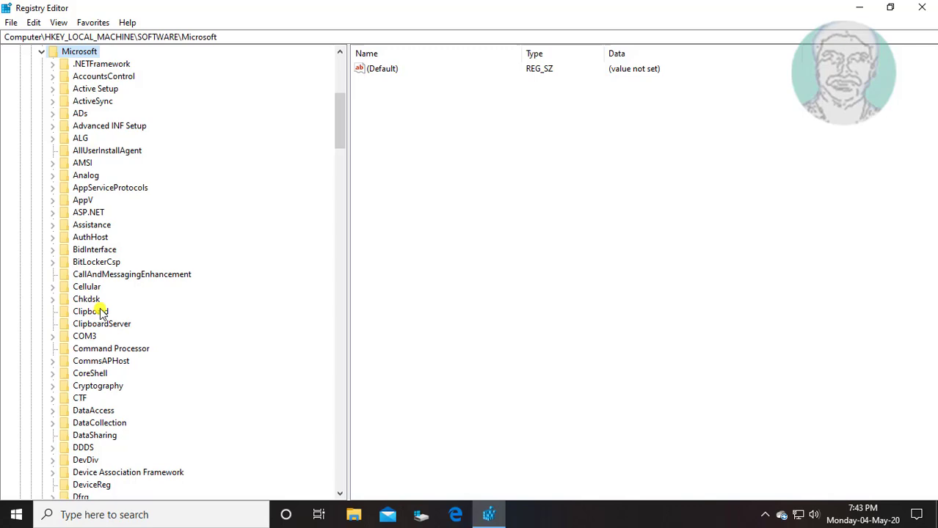
pyautogui.scroll(-13, 101, 312)
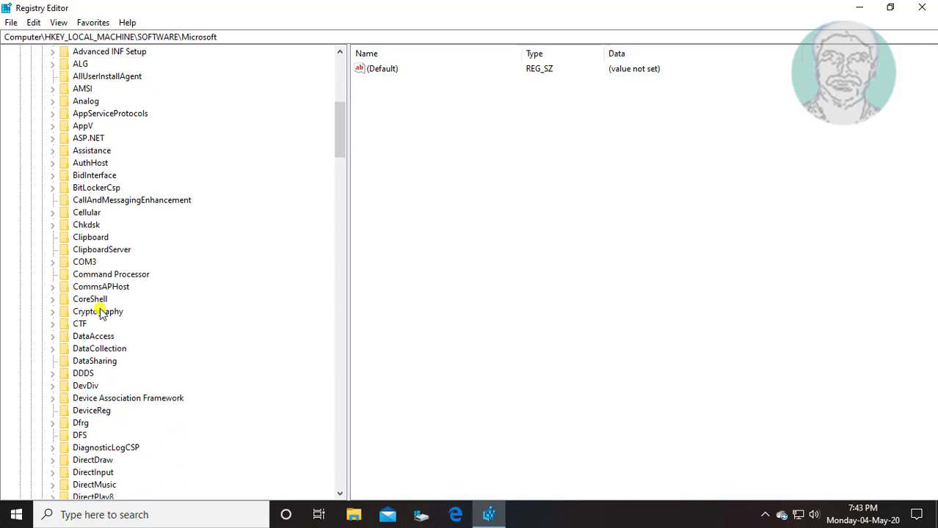
pyautogui.scroll(-14, 101, 311)
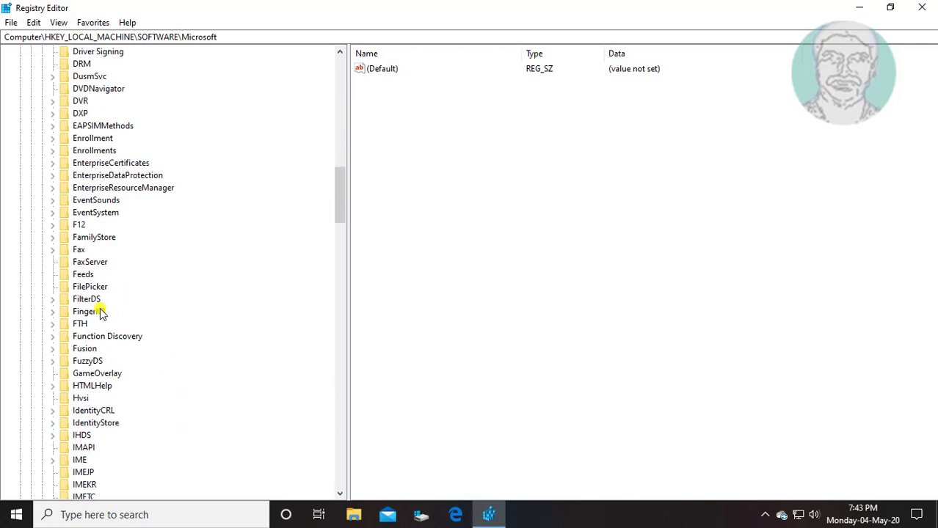
pyautogui.scroll(-12, 102, 311)
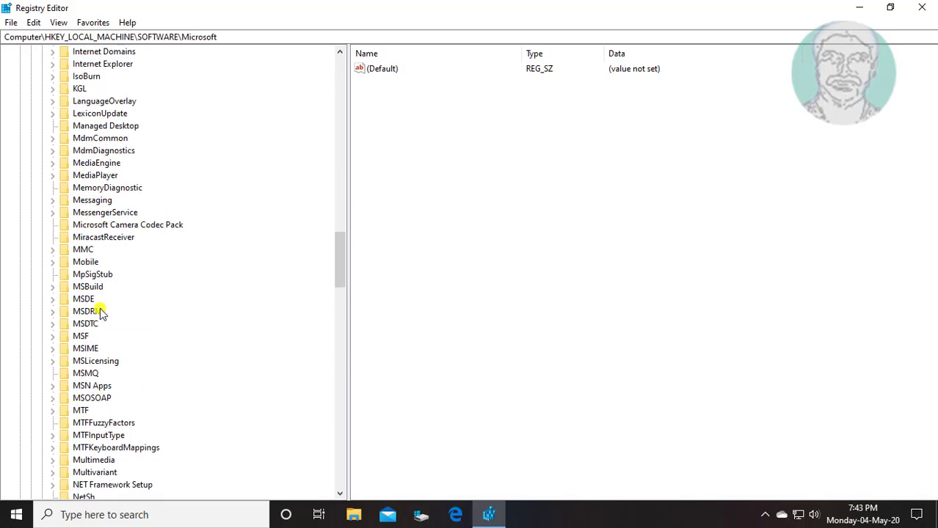
pyautogui.scroll(-8, 101, 312)
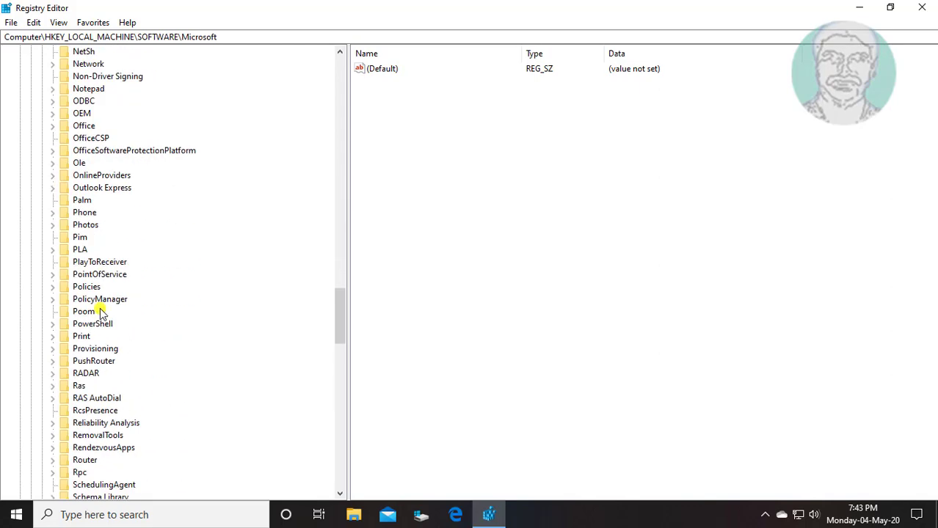
pyautogui.scroll(-5, 102, 311)
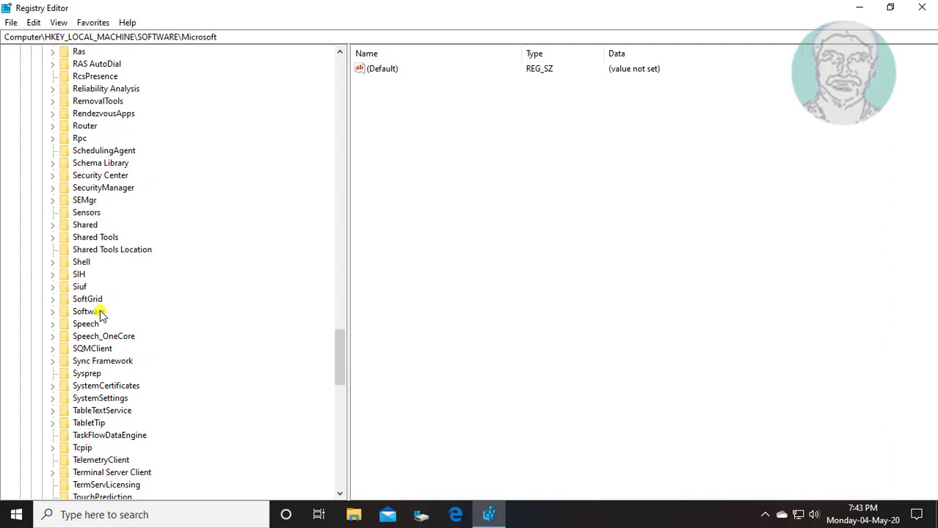
# Step: Expand Speech_OneCore\Voices\Tokens and select the MSTTS_V110_enUS_MarkM key
pyautogui.click(89, 301)
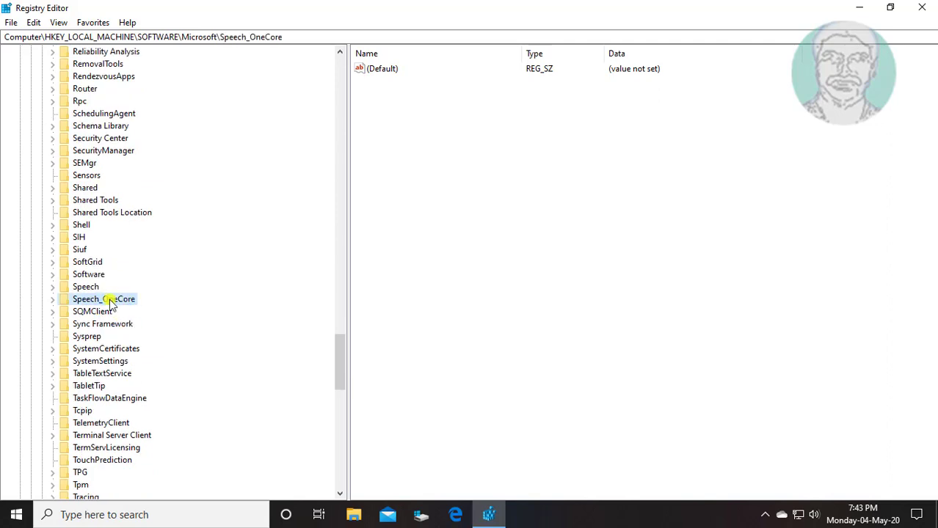
pyautogui.click(53, 300)
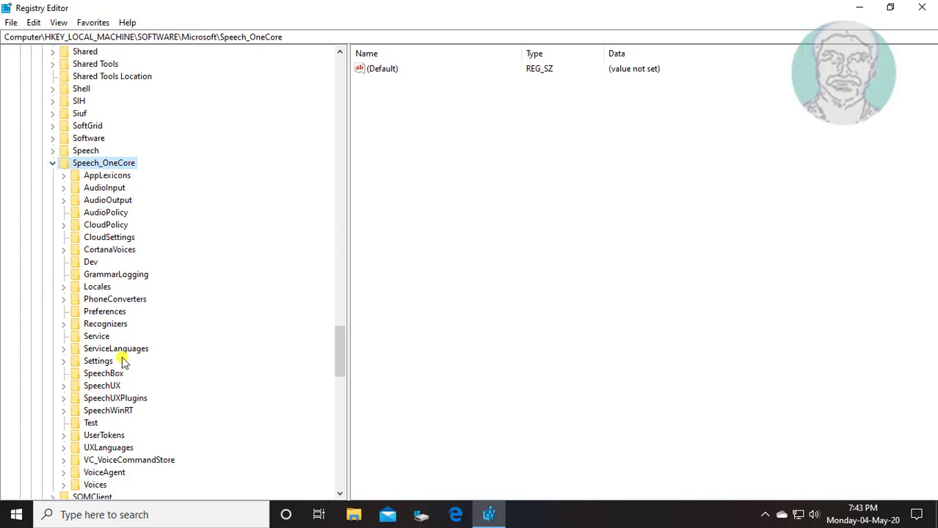
pyautogui.scroll(-5, 121, 362)
pyautogui.click(94, 301)
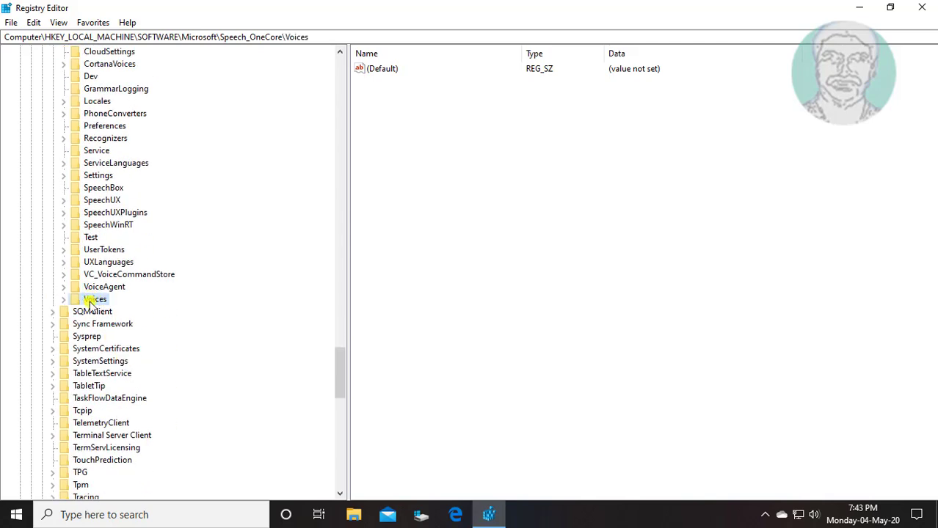
pyautogui.click(64, 301)
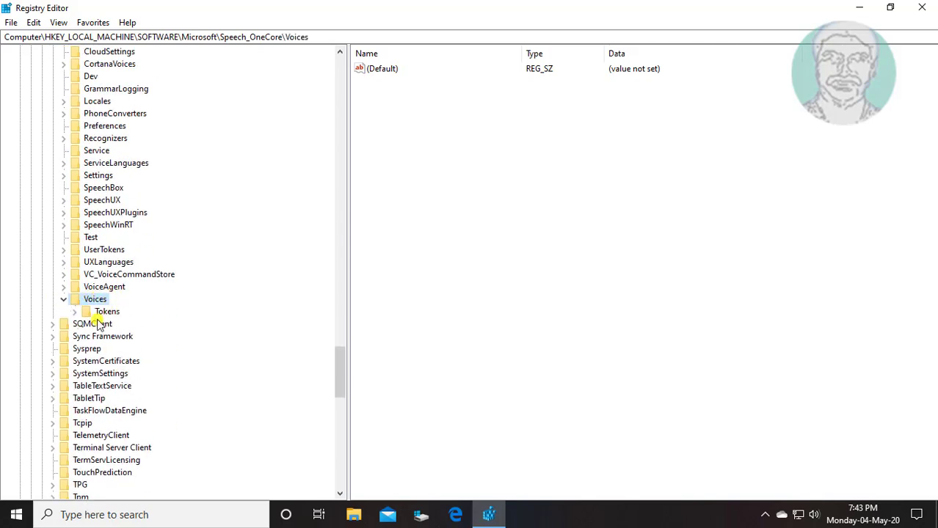
pyautogui.click(102, 312)
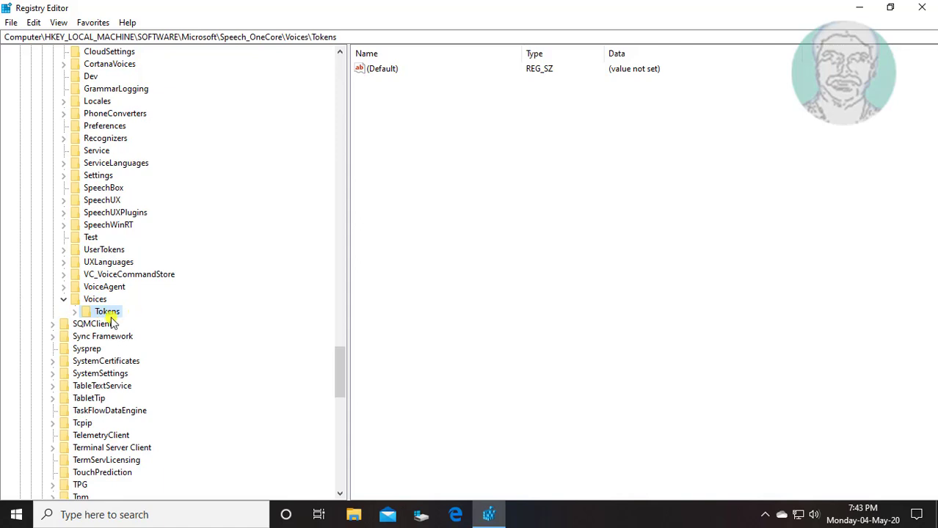
pyautogui.click(75, 313)
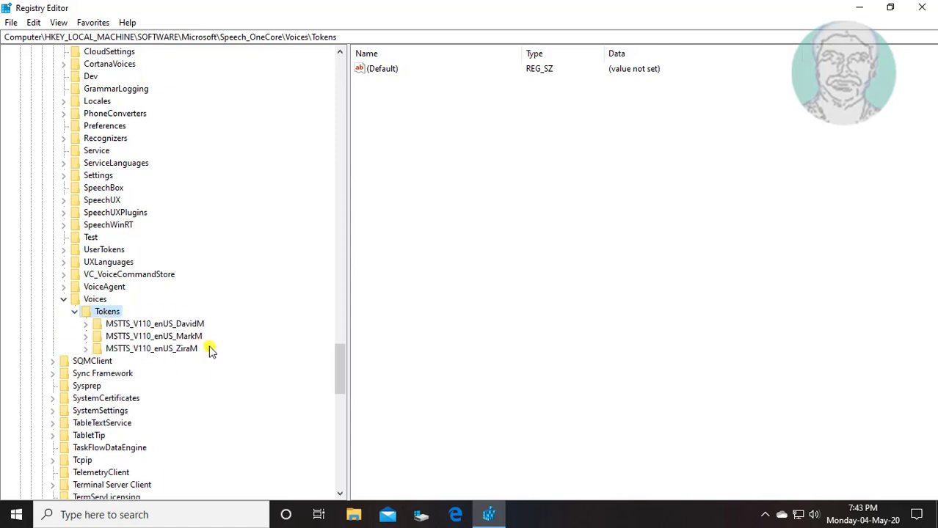
pyautogui.click(163, 338)
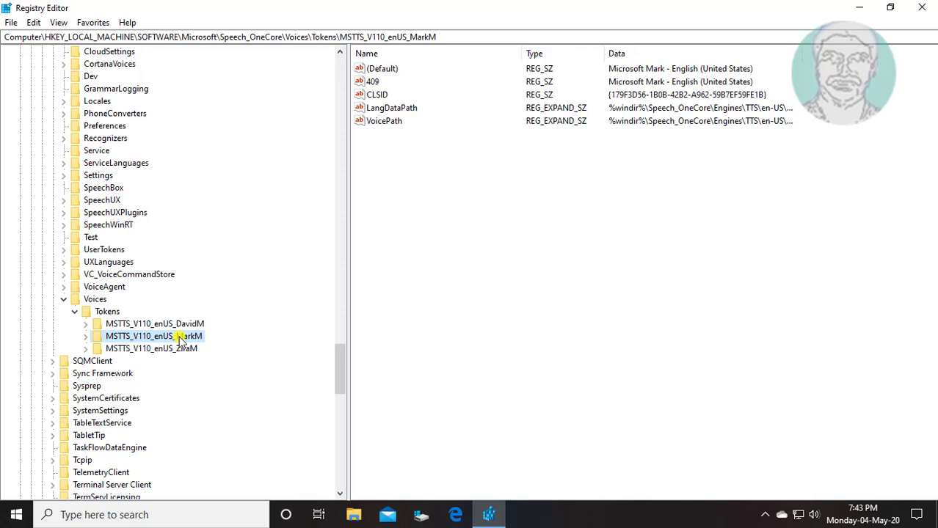
# Step: Export the MarkM voice key as markm.reg on the Desktop and close Registry Editor
pyautogui.rightClick(189, 339)
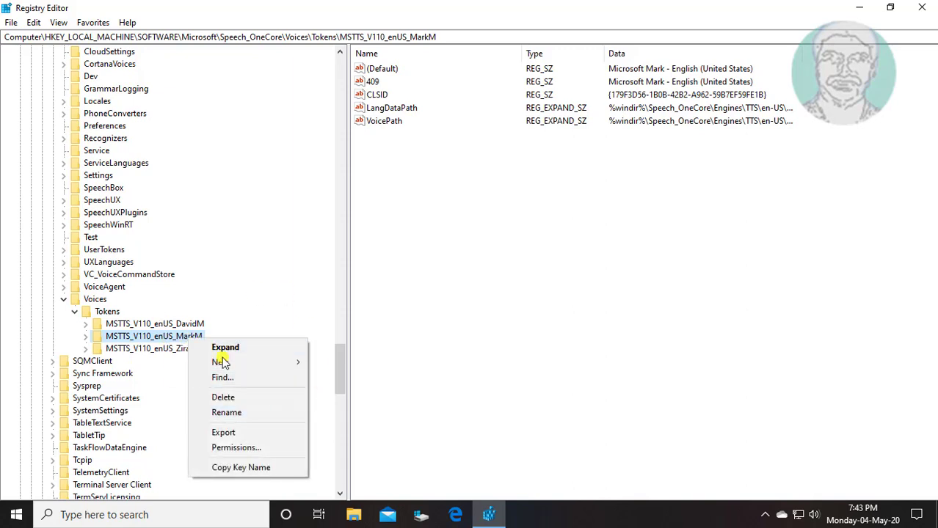
pyautogui.click(223, 434)
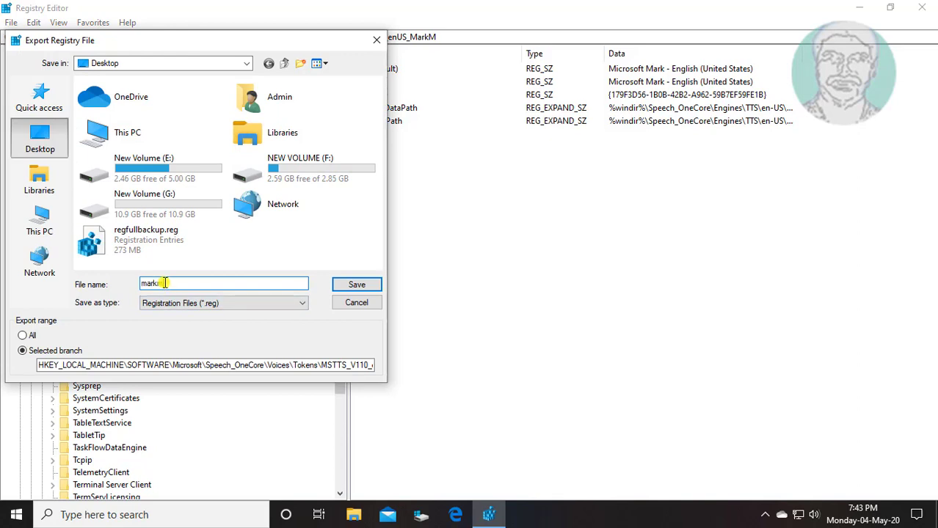
pyautogui.write('markm')
pyautogui.click(340, 287)
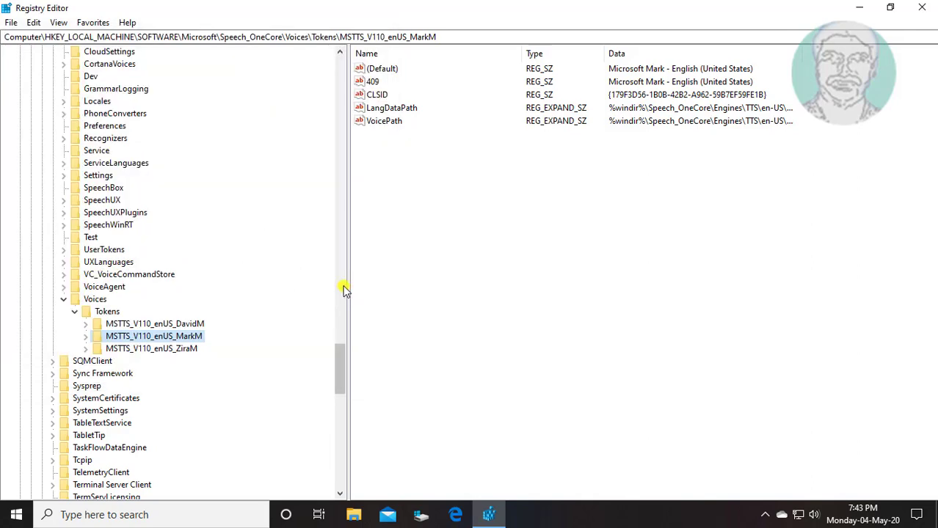
pyautogui.click(920, 13)
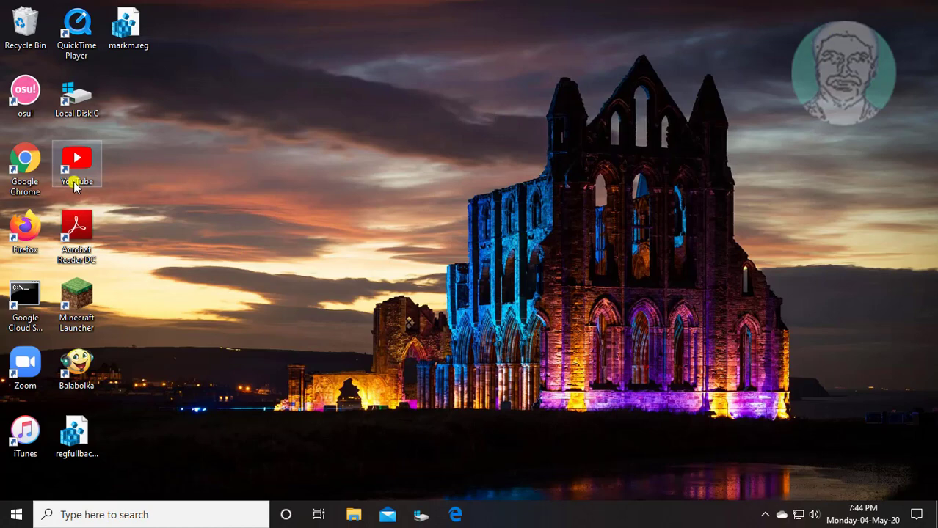
# Step: Open markm.reg in a maximized Notepad and paste the WOW6432Node key line at the end
pyautogui.rightClick(128, 29)
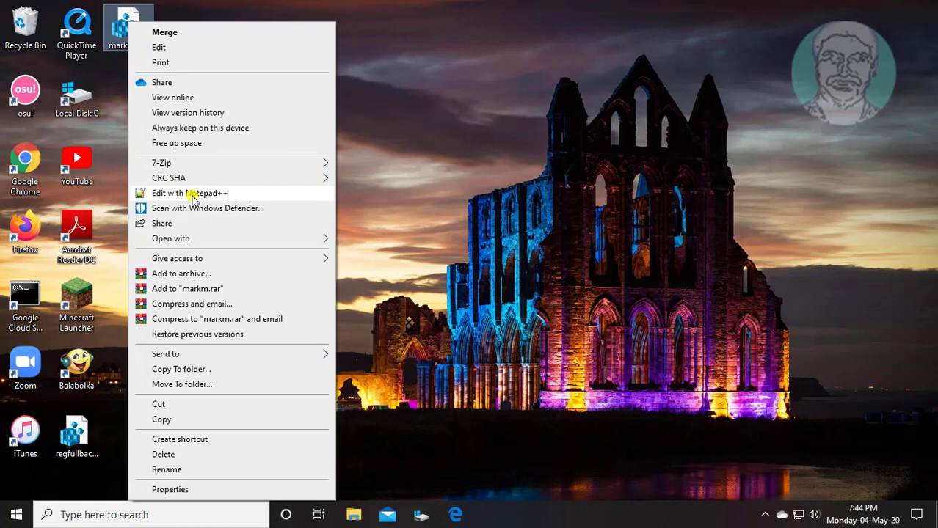
pyautogui.moveTo(184, 241)
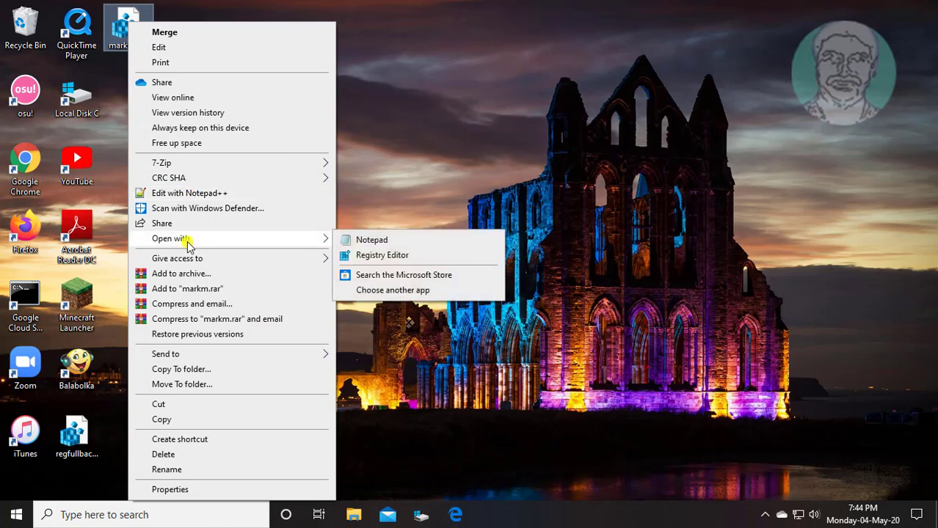
pyautogui.click(385, 241)
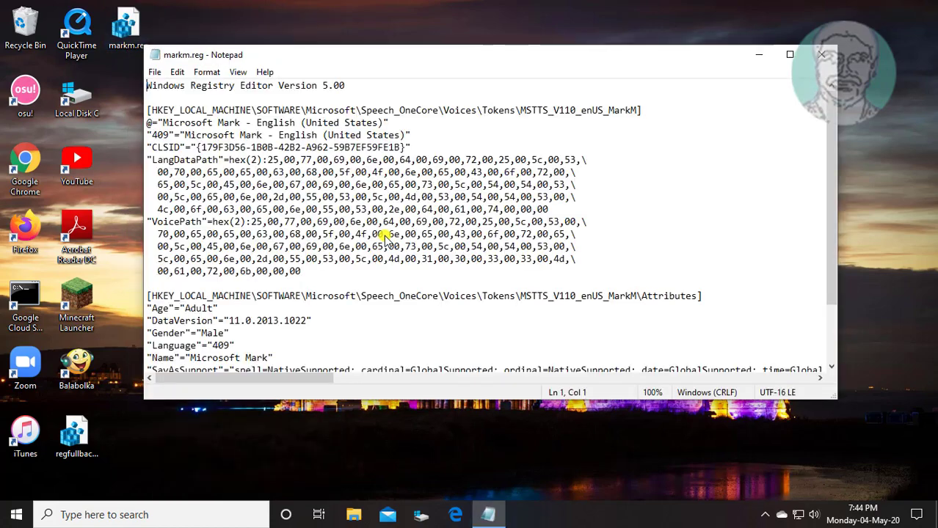
pyautogui.click(790, 56)
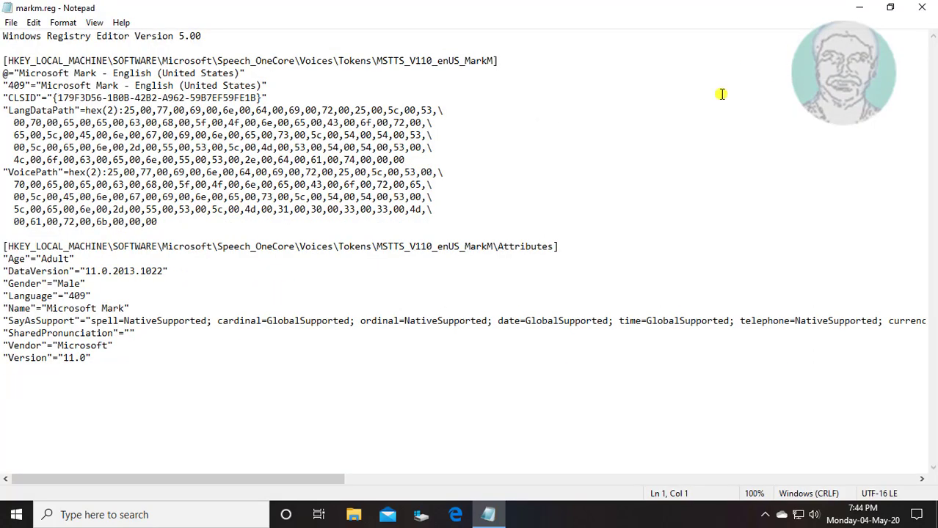
pyautogui.rightClick(7, 381)
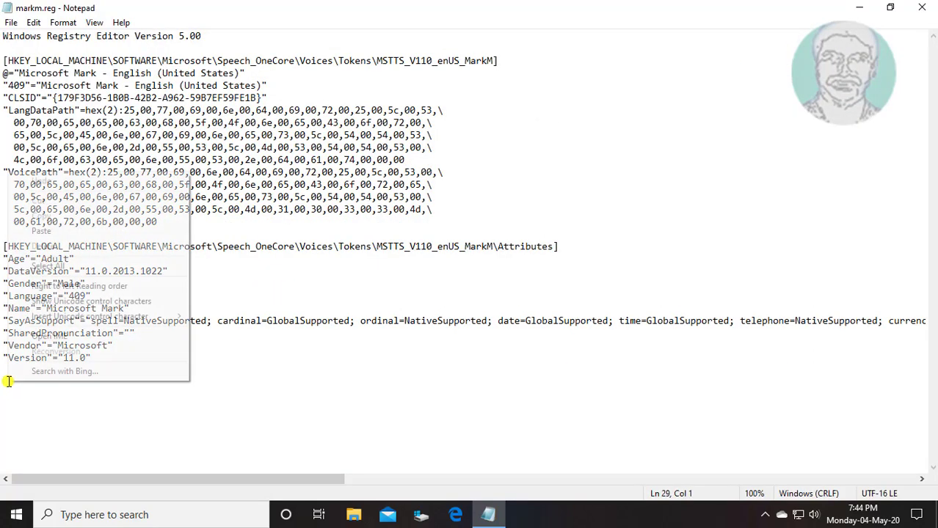
pyautogui.click(61, 232)
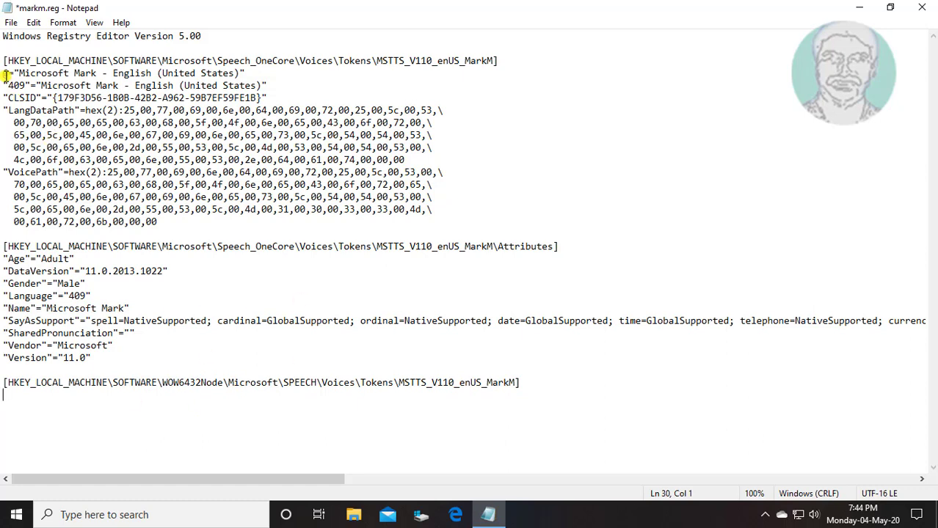
# Step: Copy the MarkM values from @= through VoicePath beneath the WOW6432Node key
pyautogui.moveTo(3, 74); pyautogui.dragTo(184, 221)
pyautogui.rightClick(117, 139)
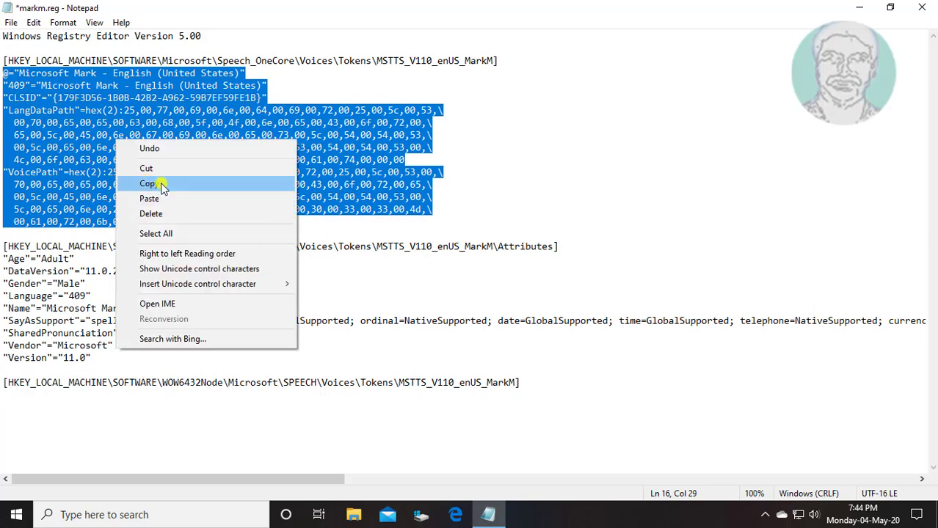
pyautogui.click(160, 184)
pyautogui.click(6, 402)
pyautogui.rightClick(6, 400)
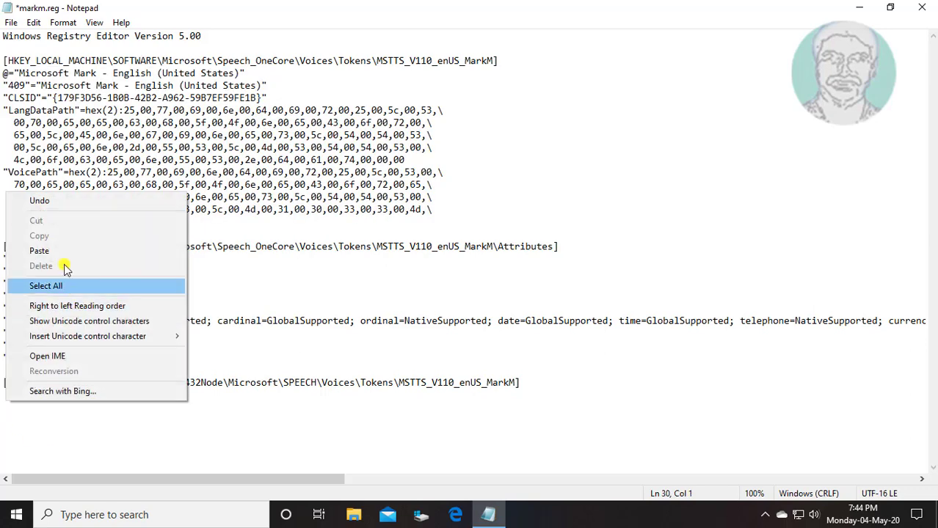
pyautogui.click(64, 250)
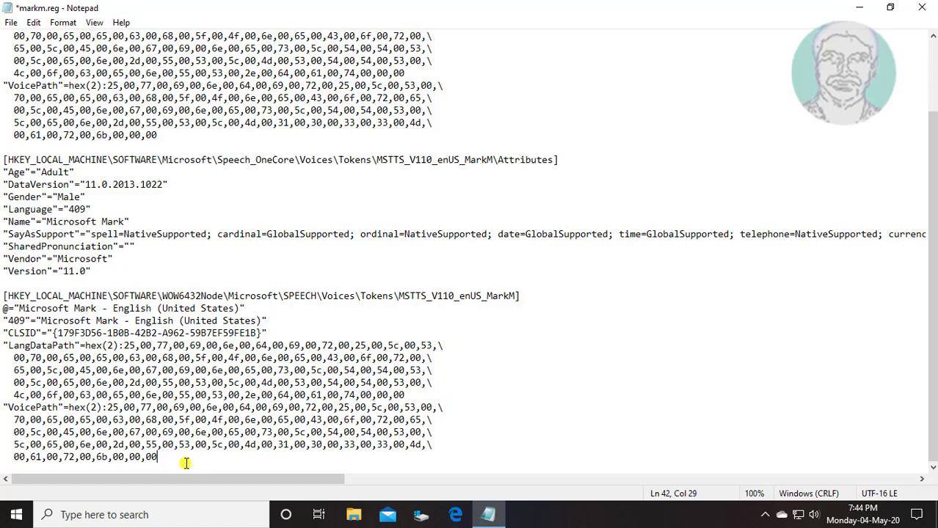
# Step: Add the WOW6432Node MarkM Attributes key line below the pasted block
pyautogui.press('Return')
pyautogui.press('Return')
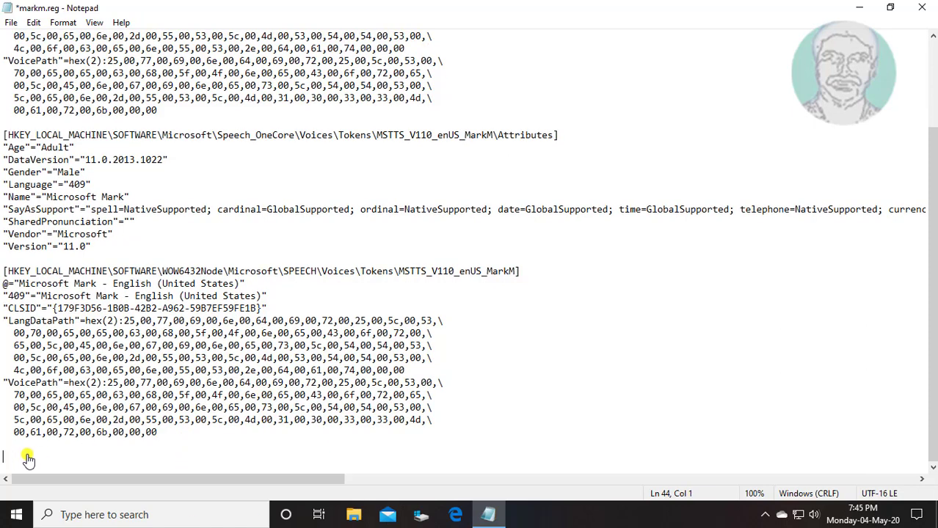
pyautogui.rightClick(5, 457)
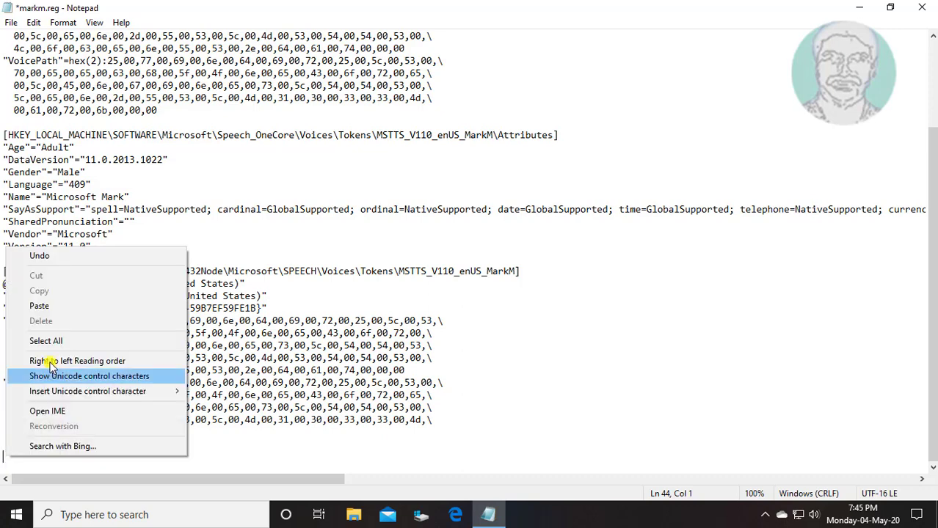
pyautogui.click(59, 308)
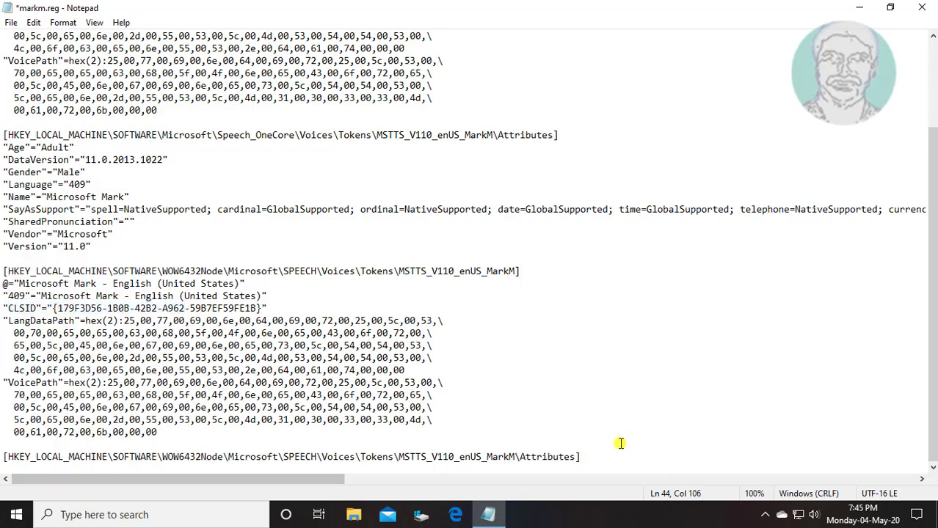
pyautogui.press('Return')
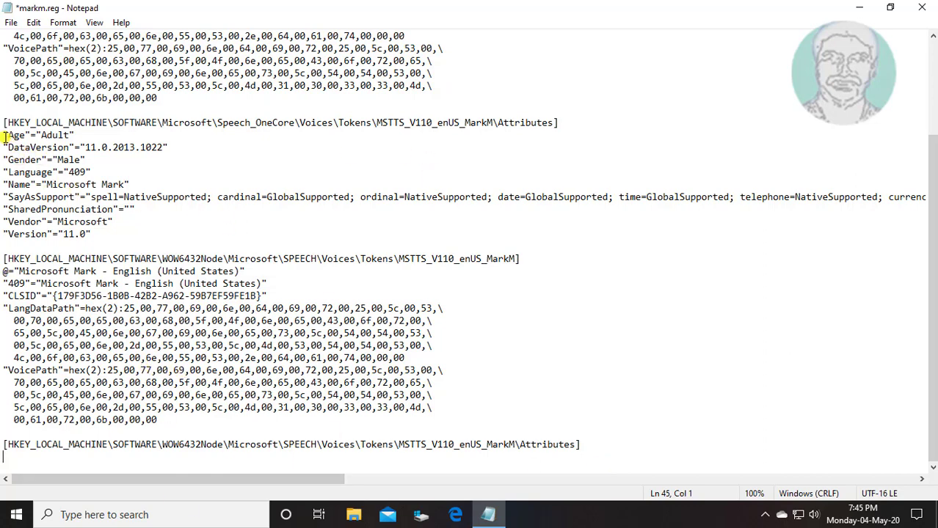
# Step: Copy the Age through Version attribute values under the new key and save markm.reg
pyautogui.moveTo(3, 135); pyautogui.dragTo(137, 234)
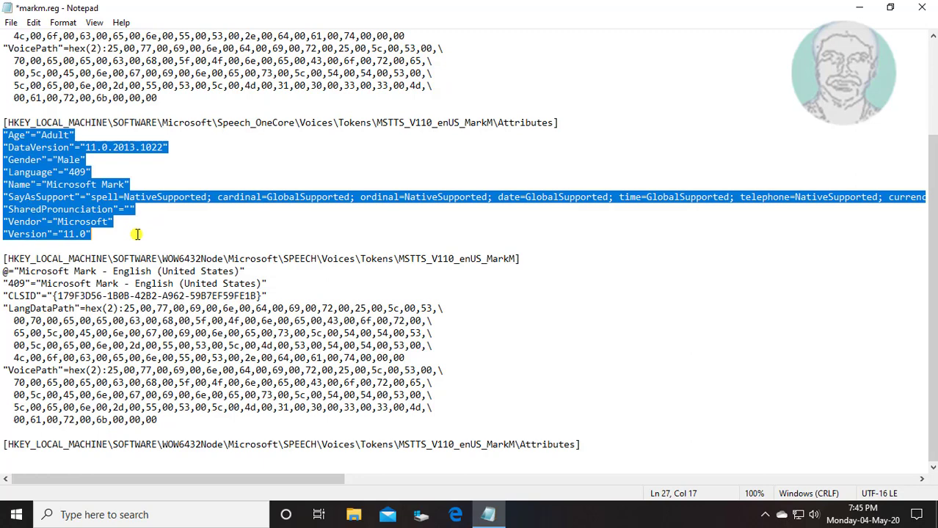
pyautogui.rightClick(42, 189)
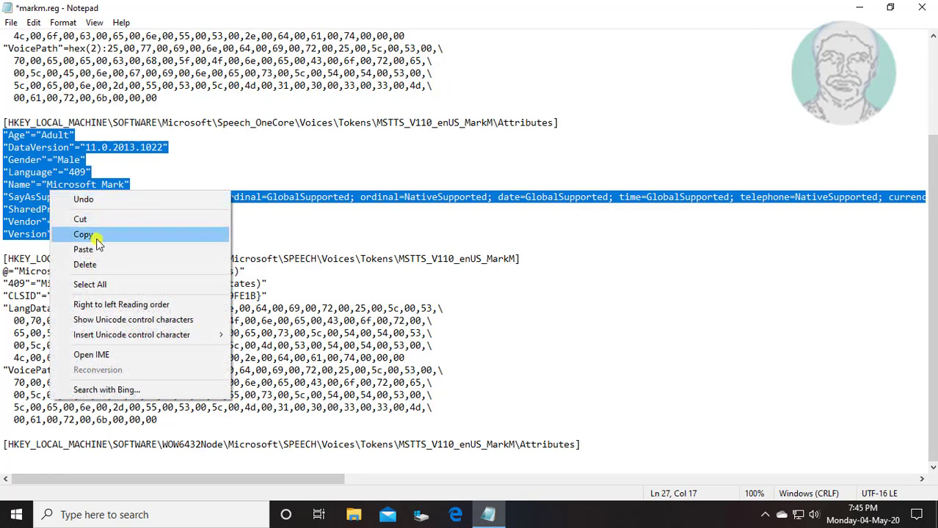
pyautogui.click(92, 233)
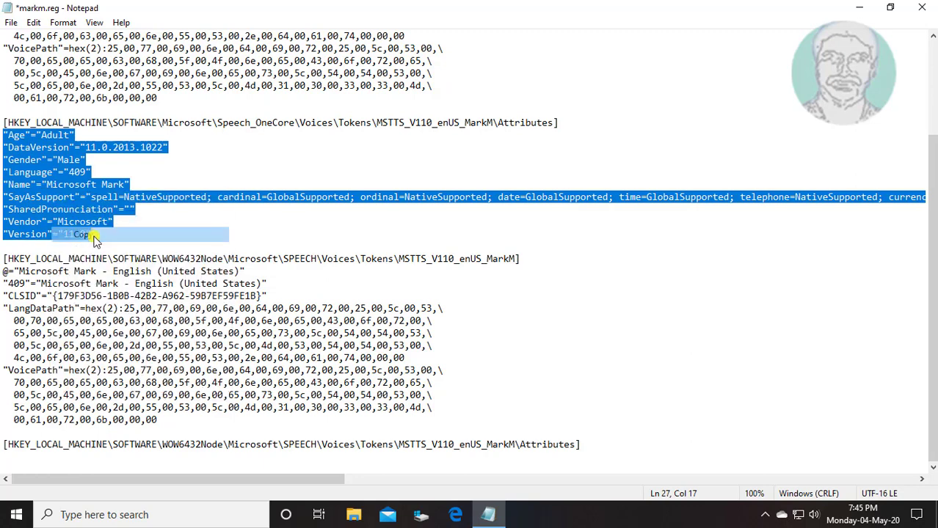
pyautogui.click(19, 461)
pyautogui.rightClick(5, 459)
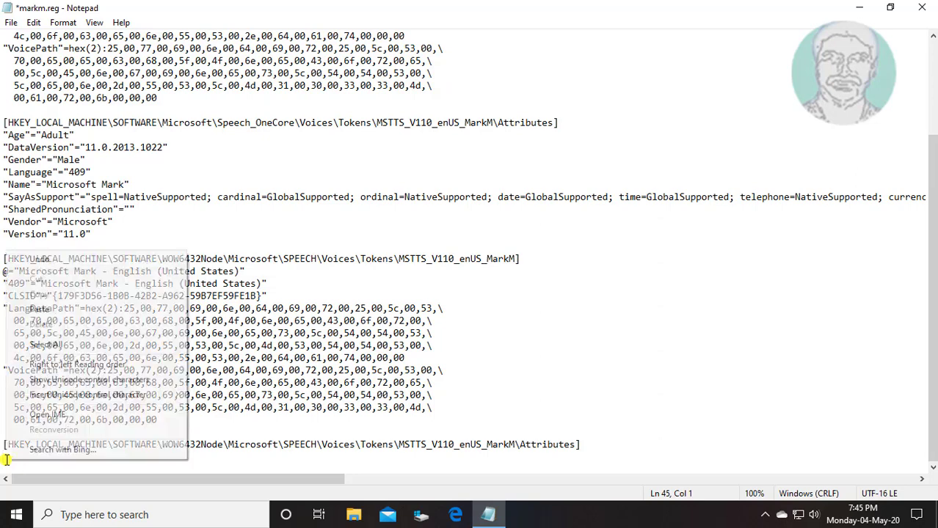
pyautogui.click(41, 307)
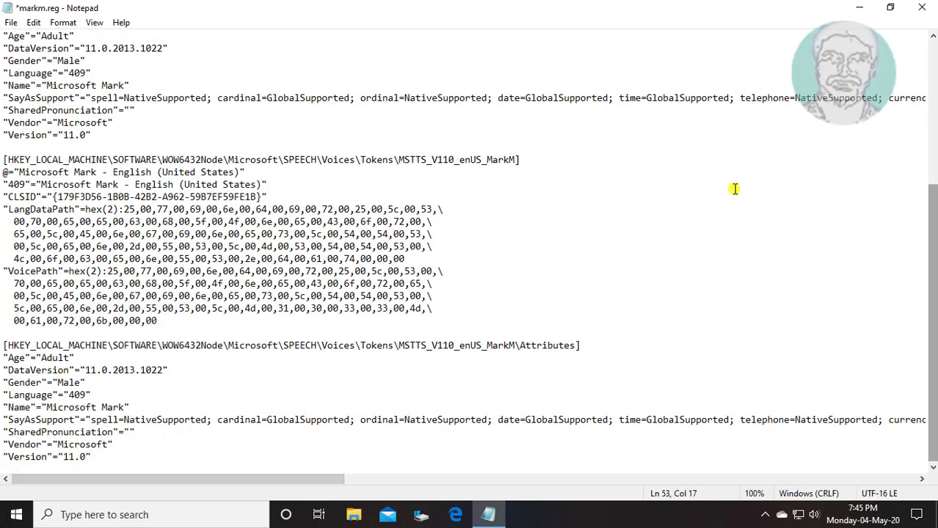
pyautogui.click(9, 23)
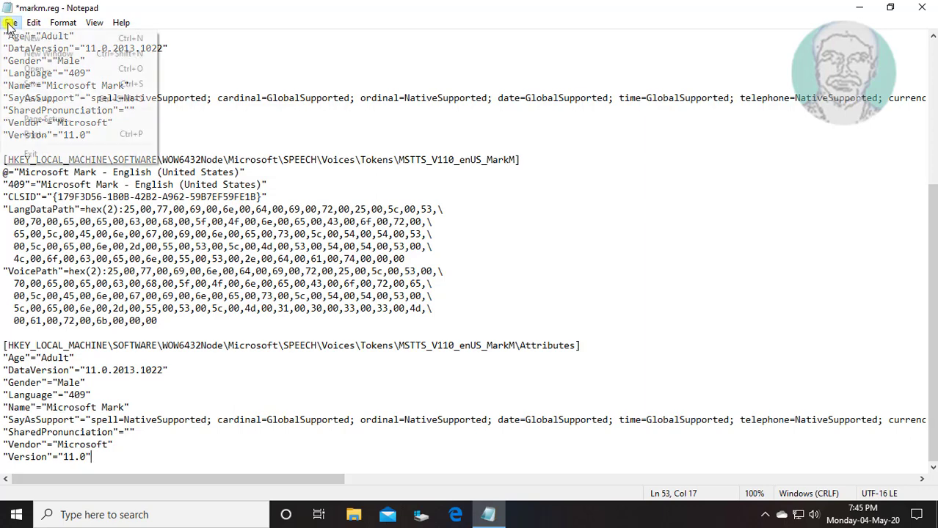
pyautogui.click(33, 84)
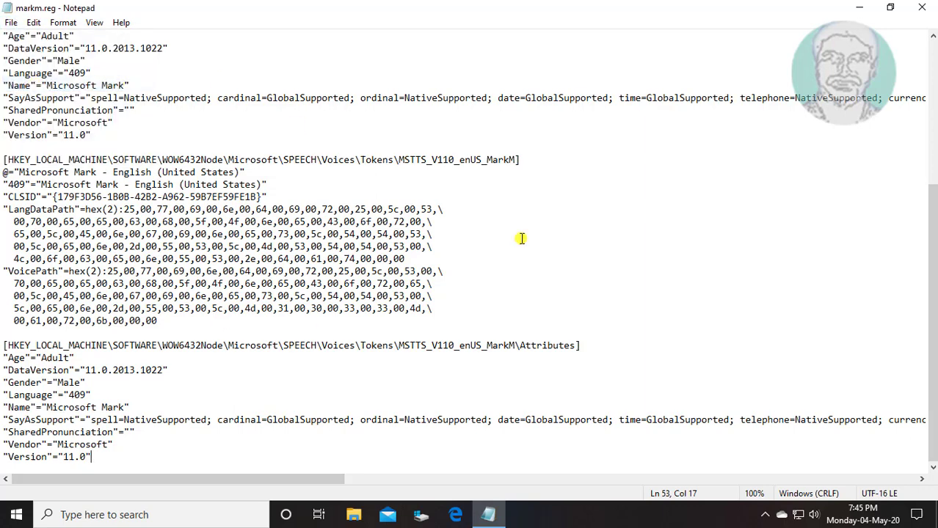
# Step: Close Notepad and merge markm.reg into the registry, confirming the prompts
pyautogui.click(922, 7)
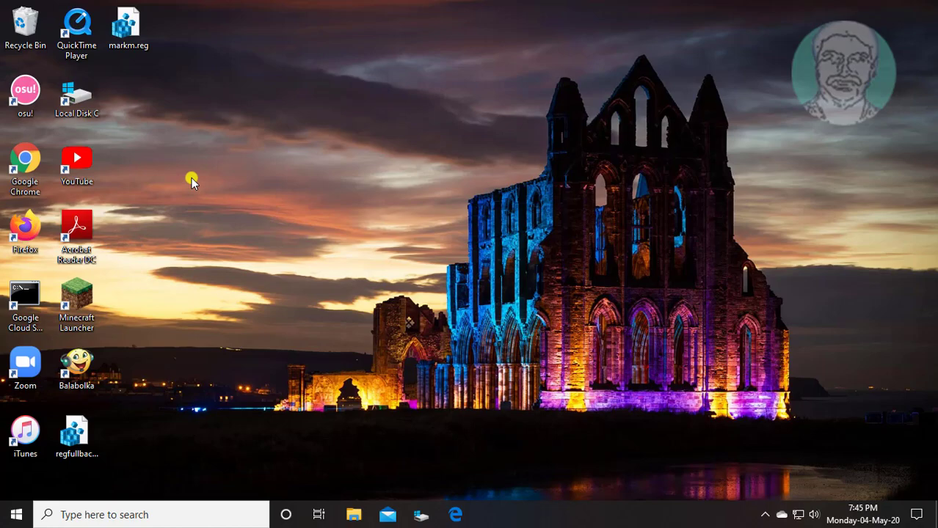
pyautogui.doubleClick(133, 28)
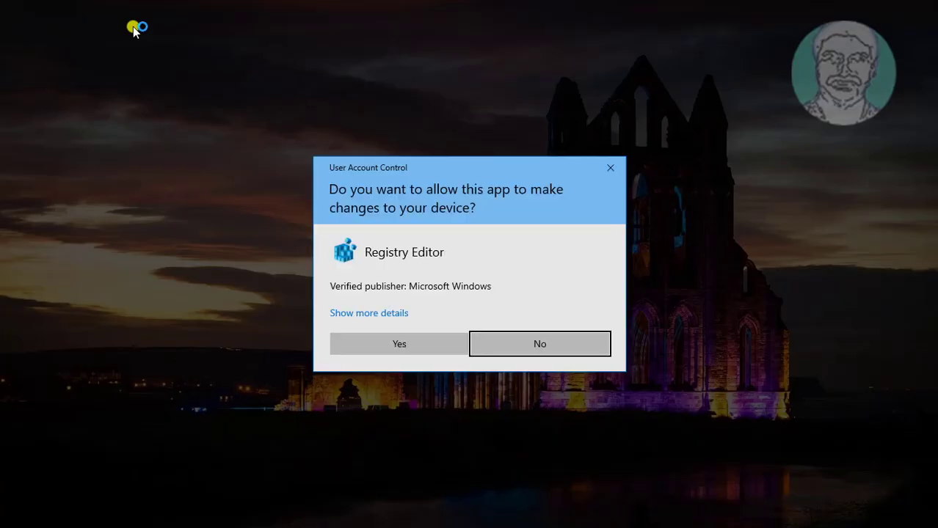
pyautogui.click(415, 338)
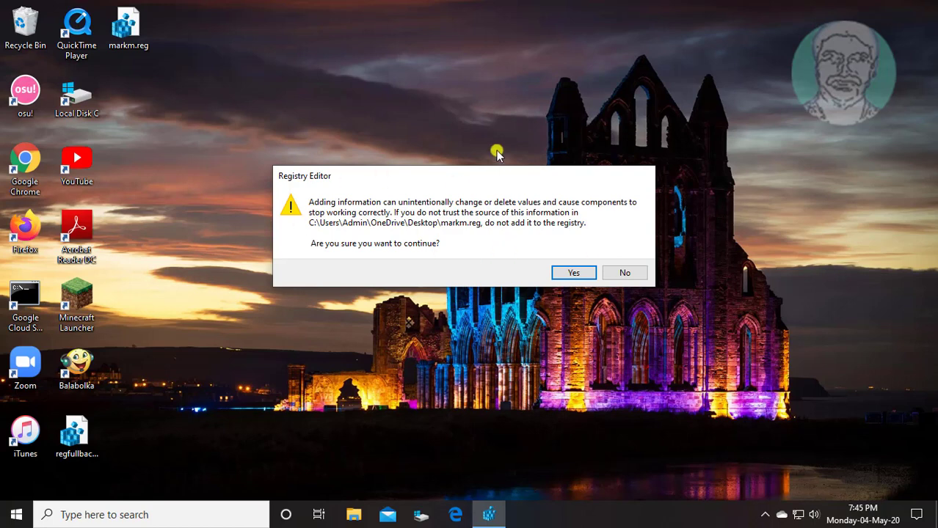
pyautogui.click(586, 272)
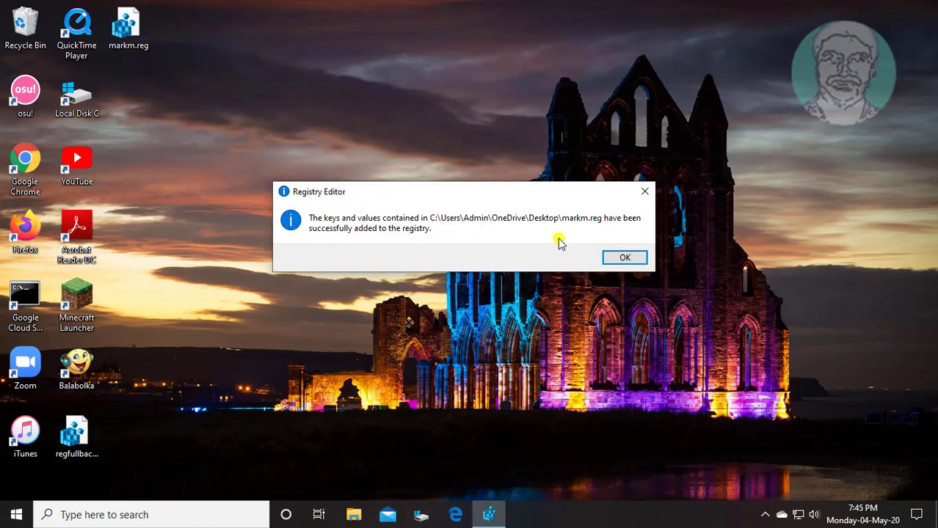
pyautogui.click(617, 260)
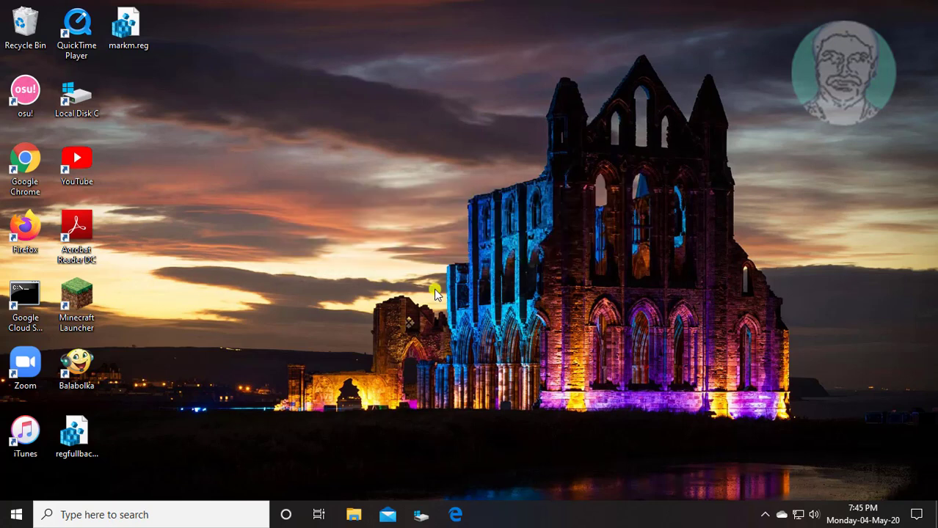
# Step: Choose Microsoft Mark [English (United States)] from Balabolka's SAPI 5 voice list
pyautogui.click(360, 224)
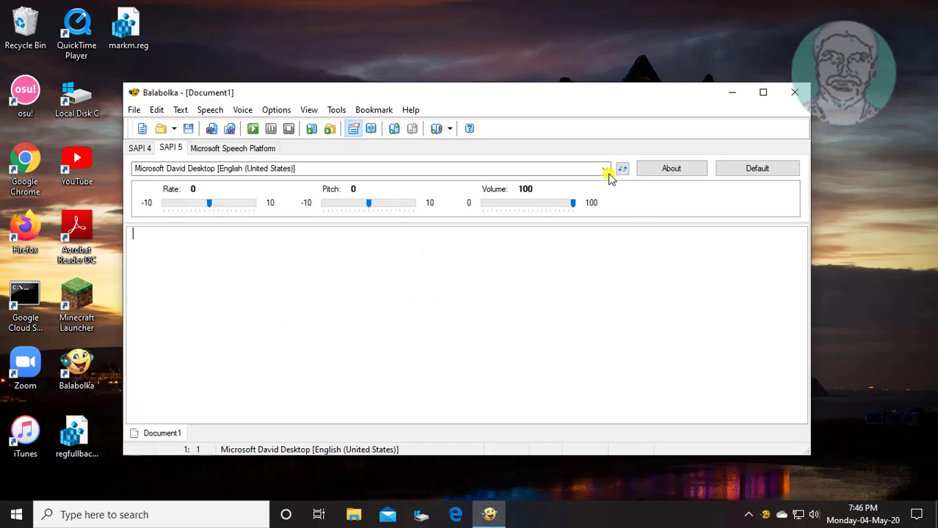
pyautogui.click(607, 170)
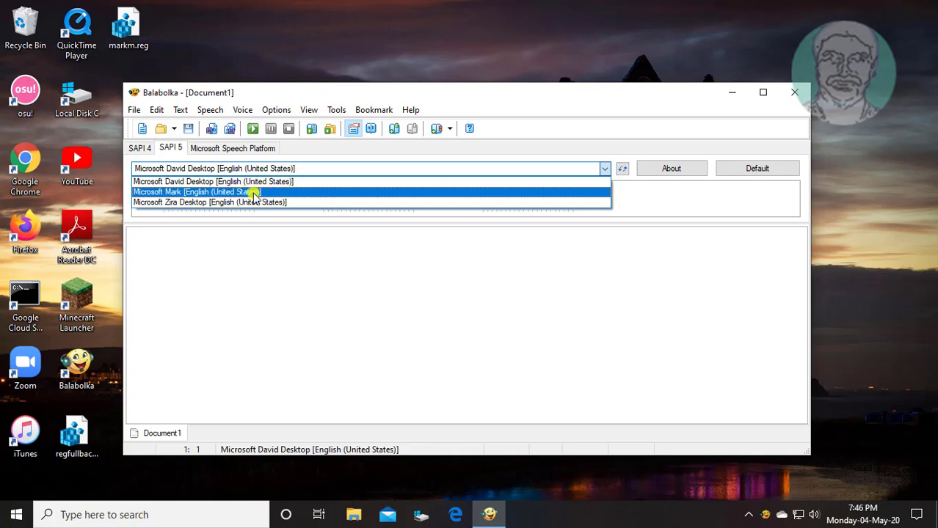
pyautogui.click(255, 192)
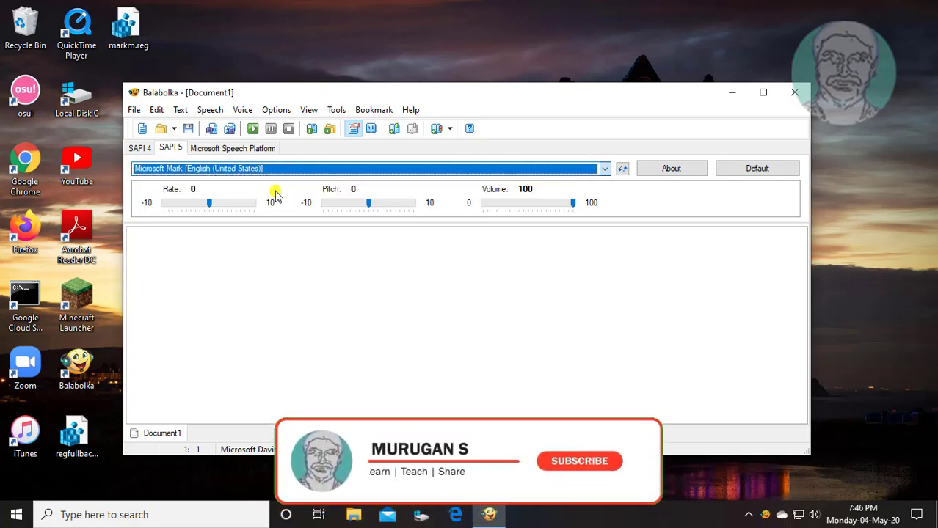
# Step: Type 'Please Subscribe and Support Our Channel' and have Mark read it aloud
pyautogui.click(258, 249)
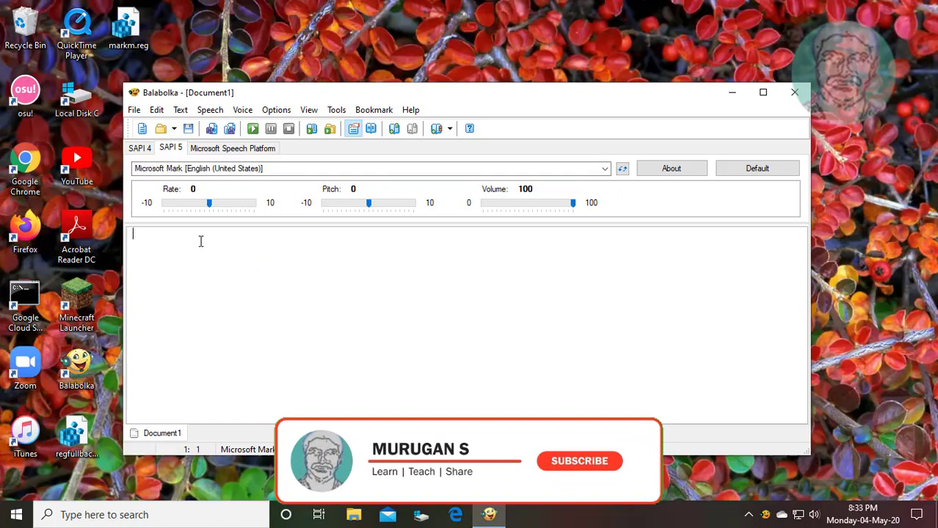
pyautogui.write('Pleas')
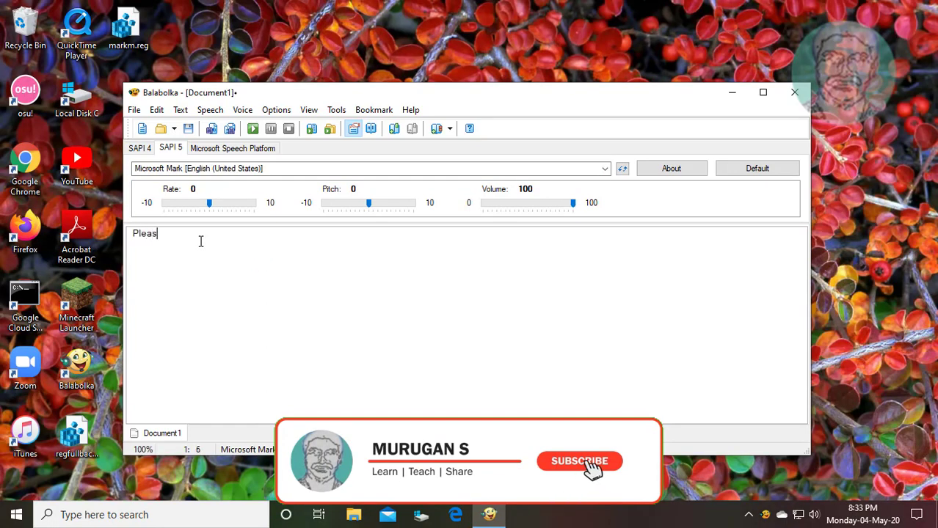
pyautogui.write('e Subscribe')
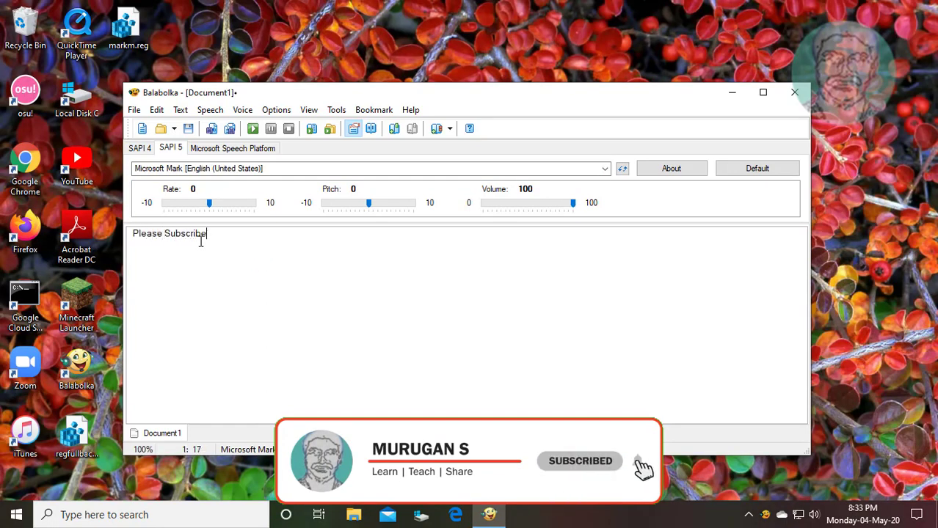
pyautogui.write(' and Suppo')
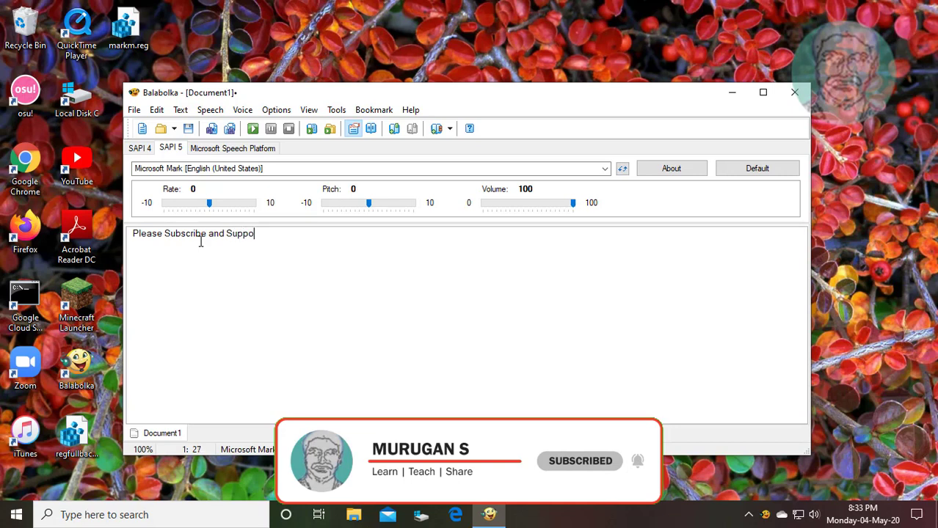
pyautogui.write('rt Our Channel')
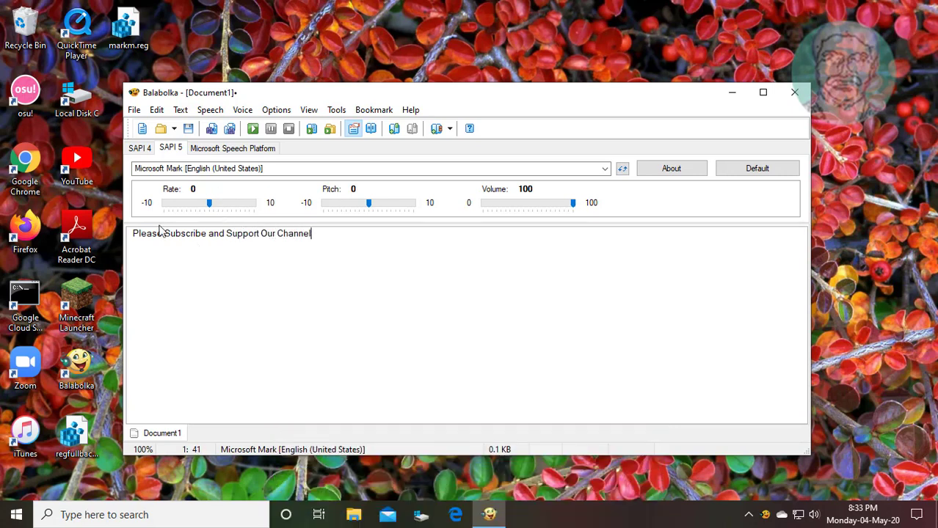
pyautogui.click(253, 129)
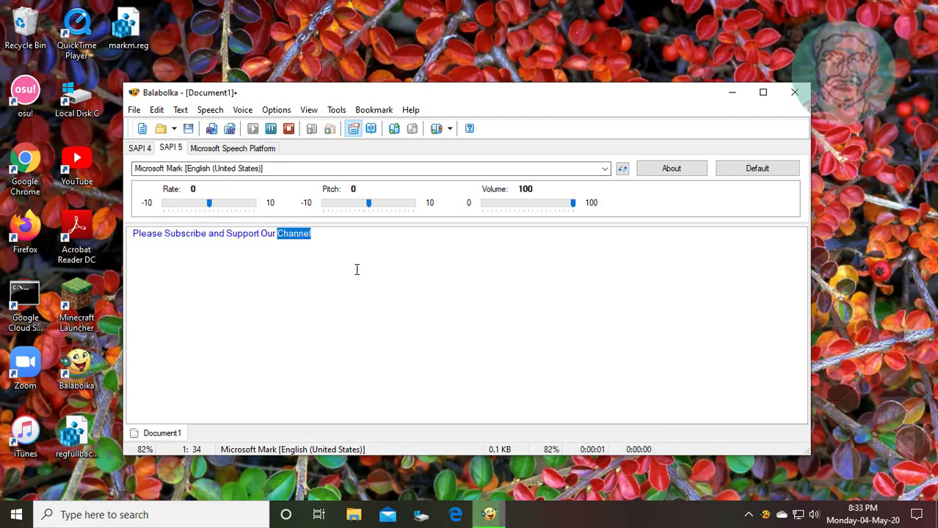